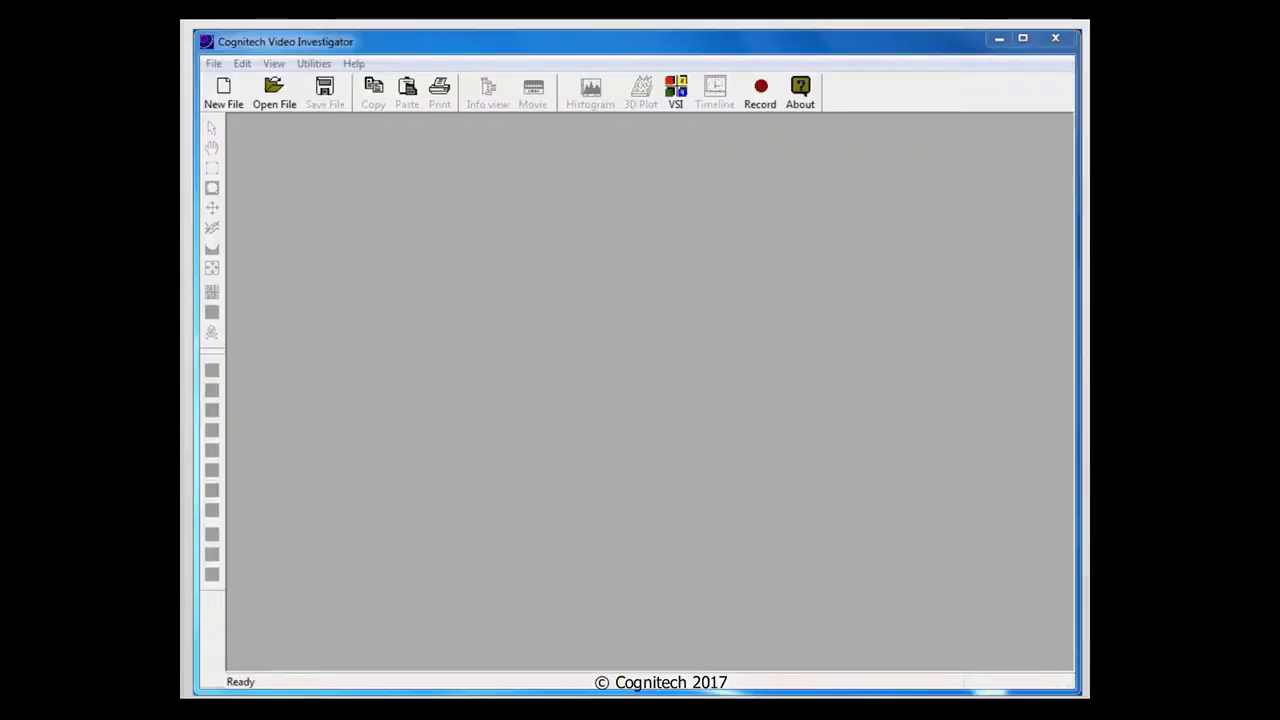
- Open the Scissors.JPG photo and move its window higher in the workspace
left_click(271, 104)
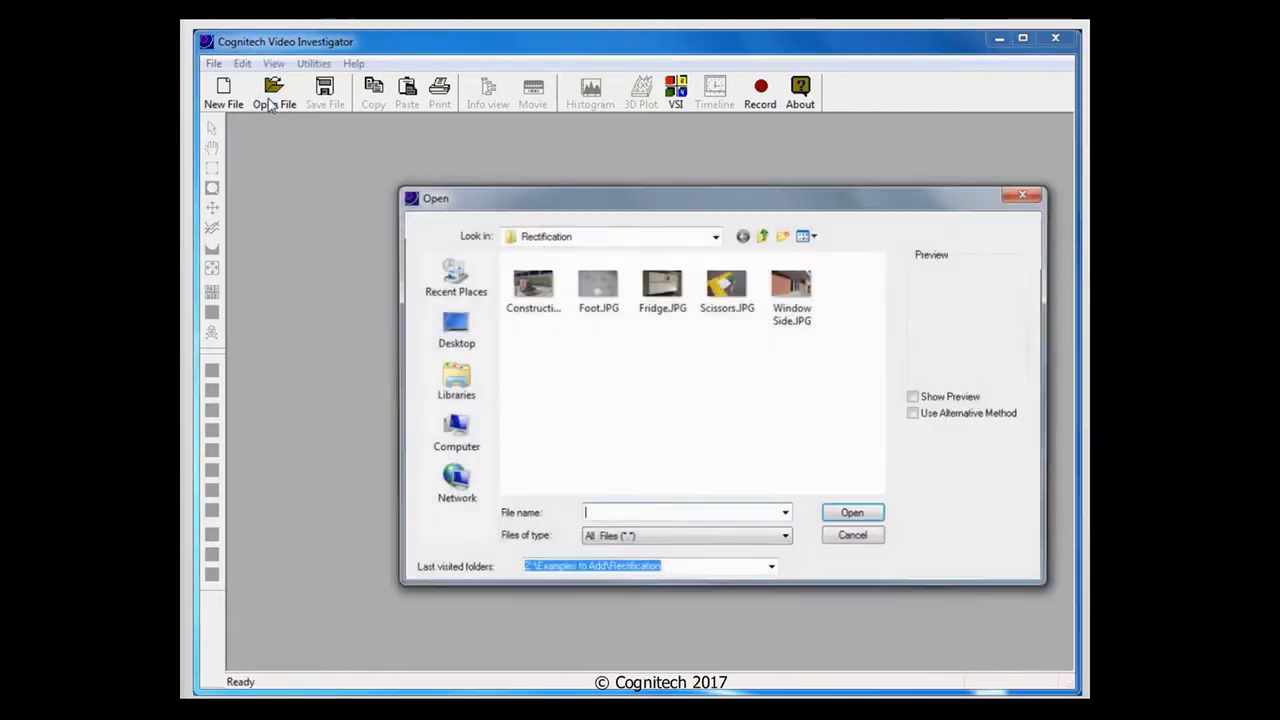
double_click(725, 282)
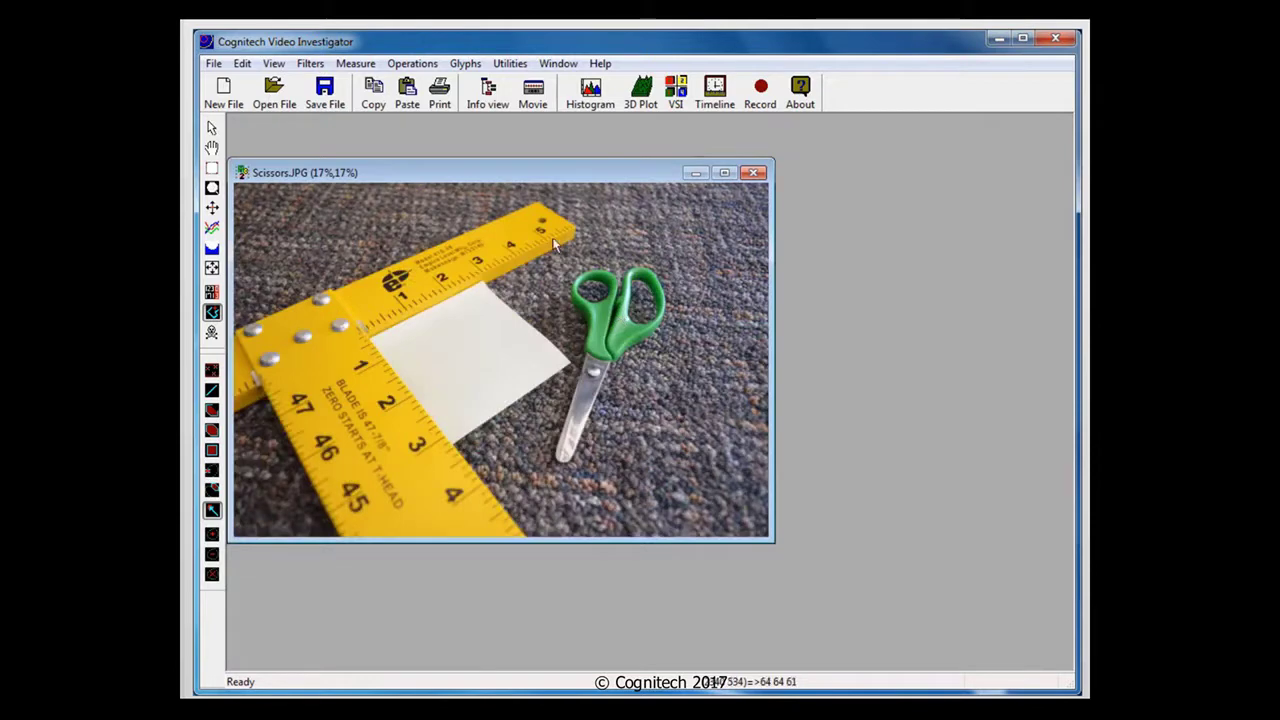
left_click_drag(420, 176, 418, 135)
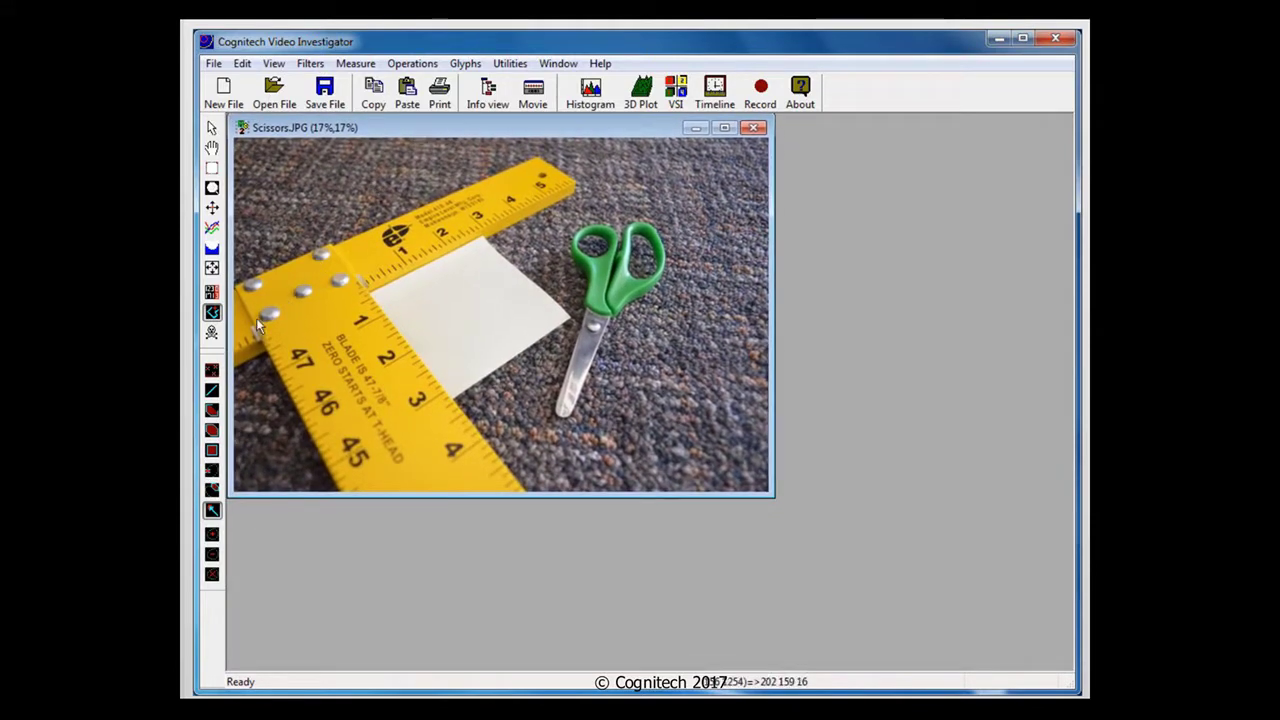
- Draw a short red line along the ruler edge beside the sticky note
left_click(212, 390)
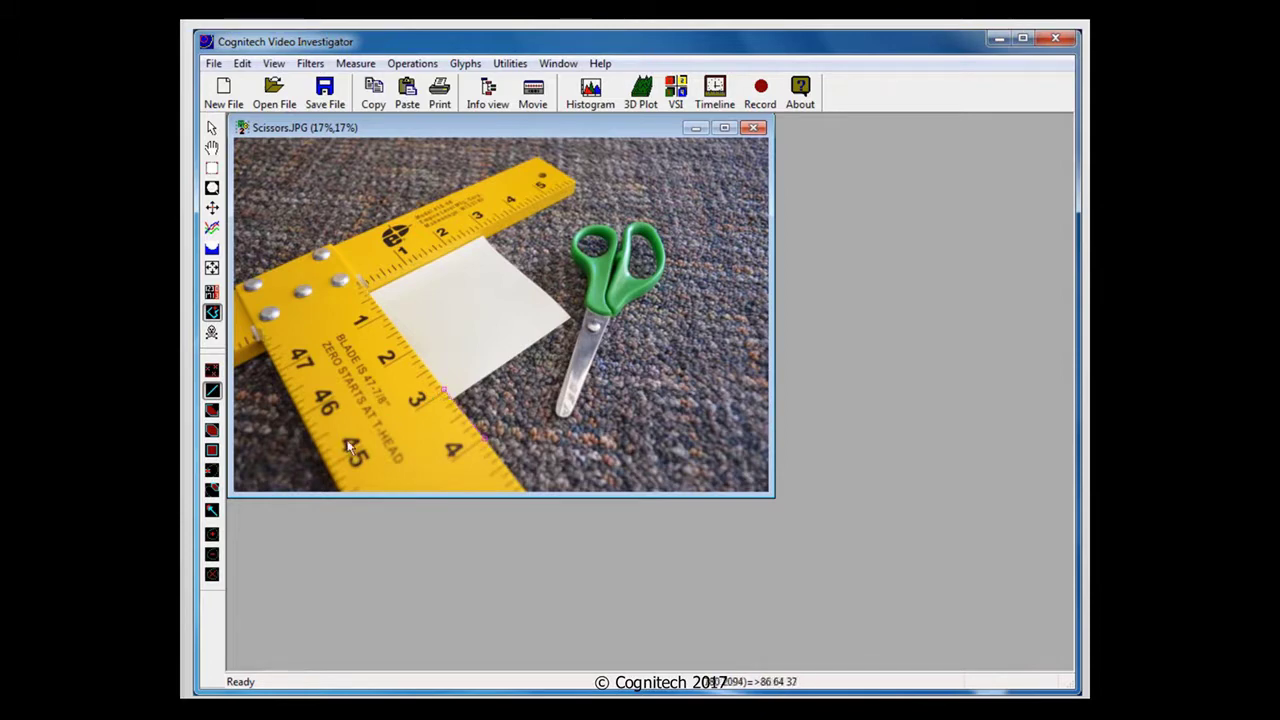
left_click(212, 510)
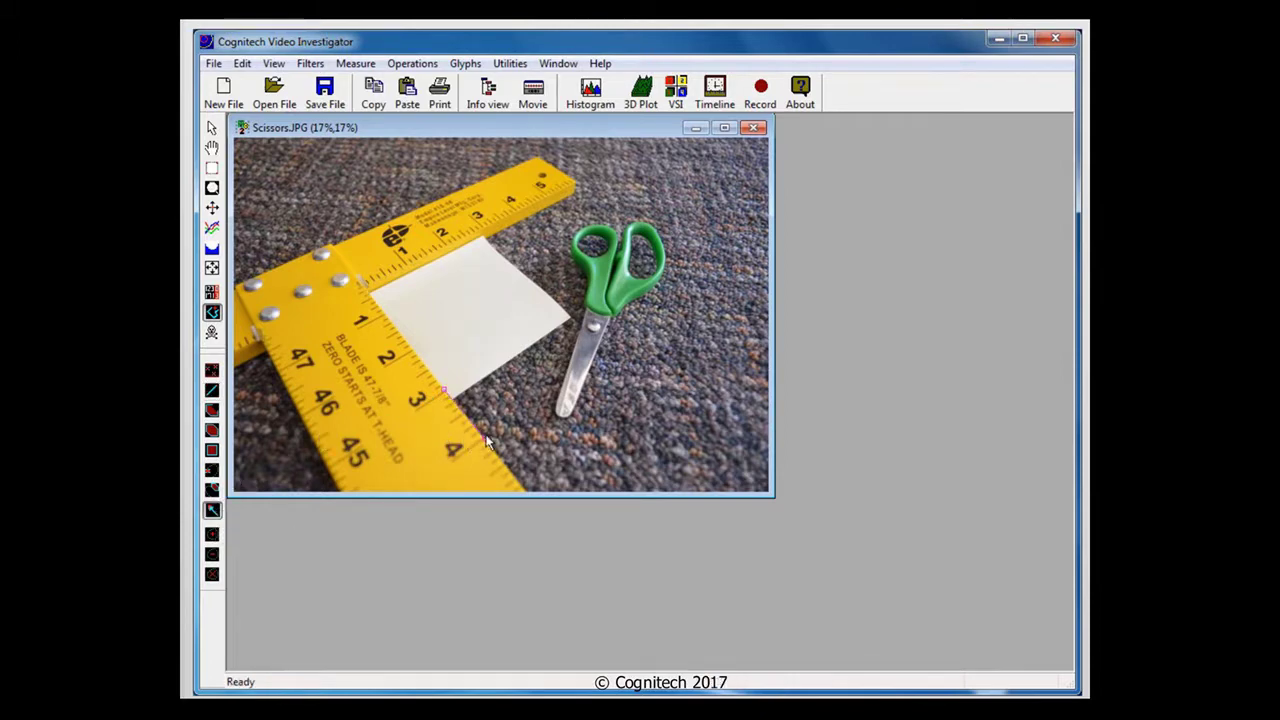
mouse_move(403, 342)
left_mouse_down()
mouse_move(448, 397)
mouse_move(390, 322)
left_mouse_up()
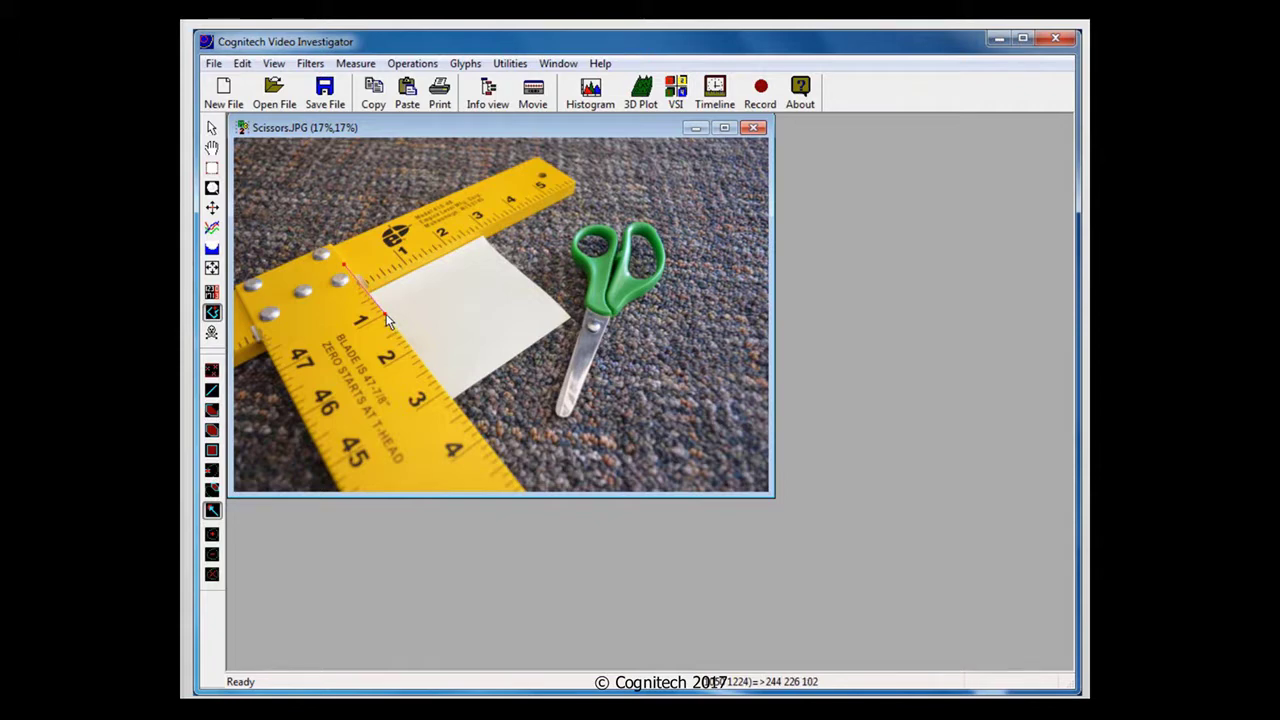
- Clear the red line and trace the sticky note's corners with a Closed Polygon glyph
left_click(502, 364)
left_click(212, 313)
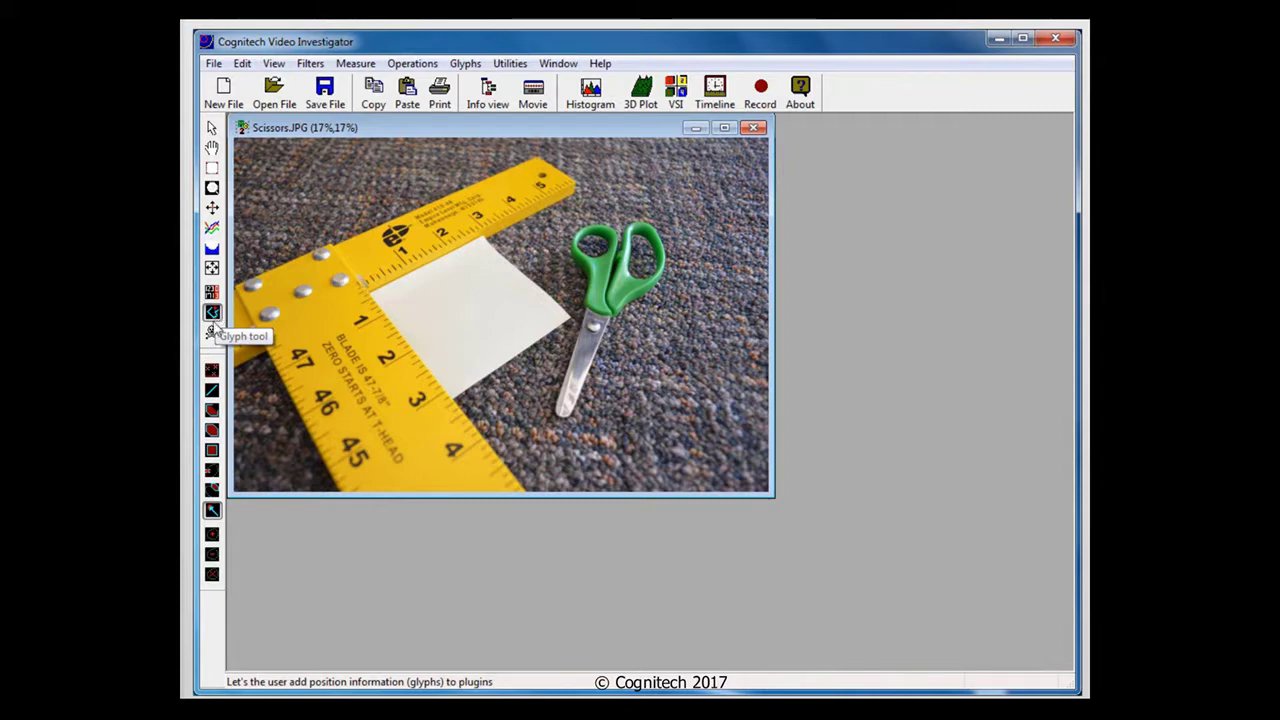
left_click(213, 432)
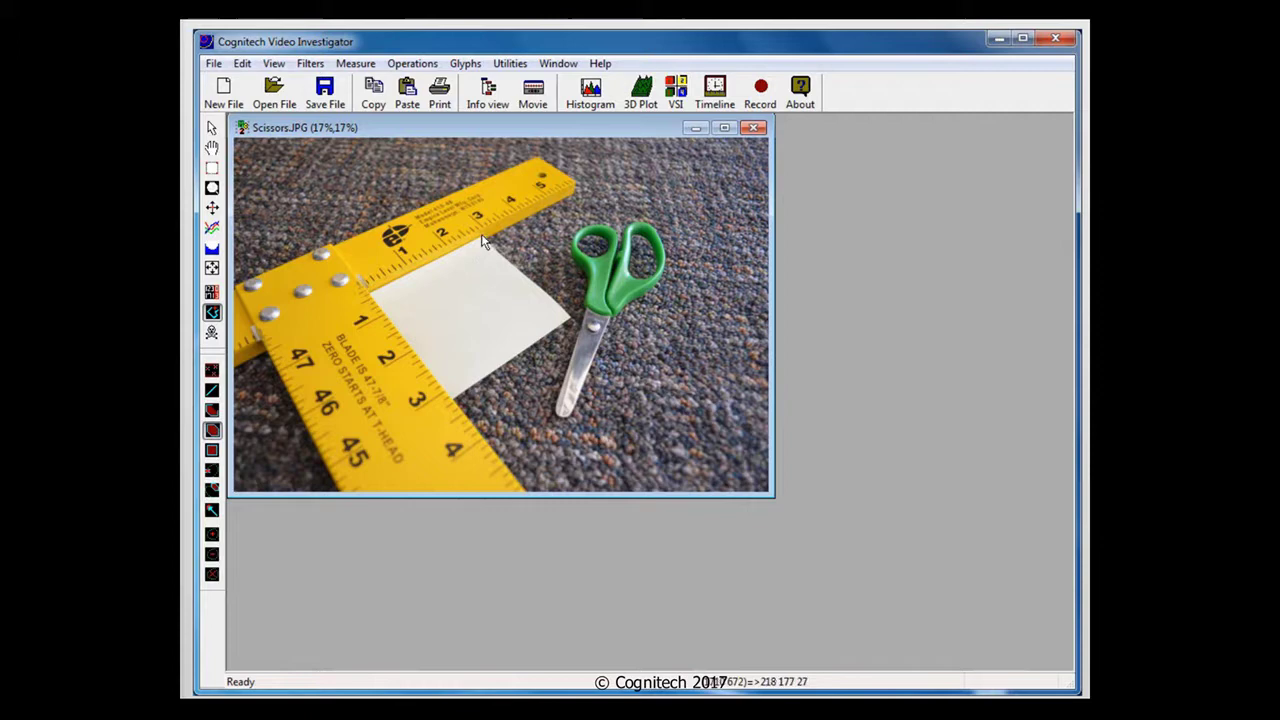
left_click(571, 319)
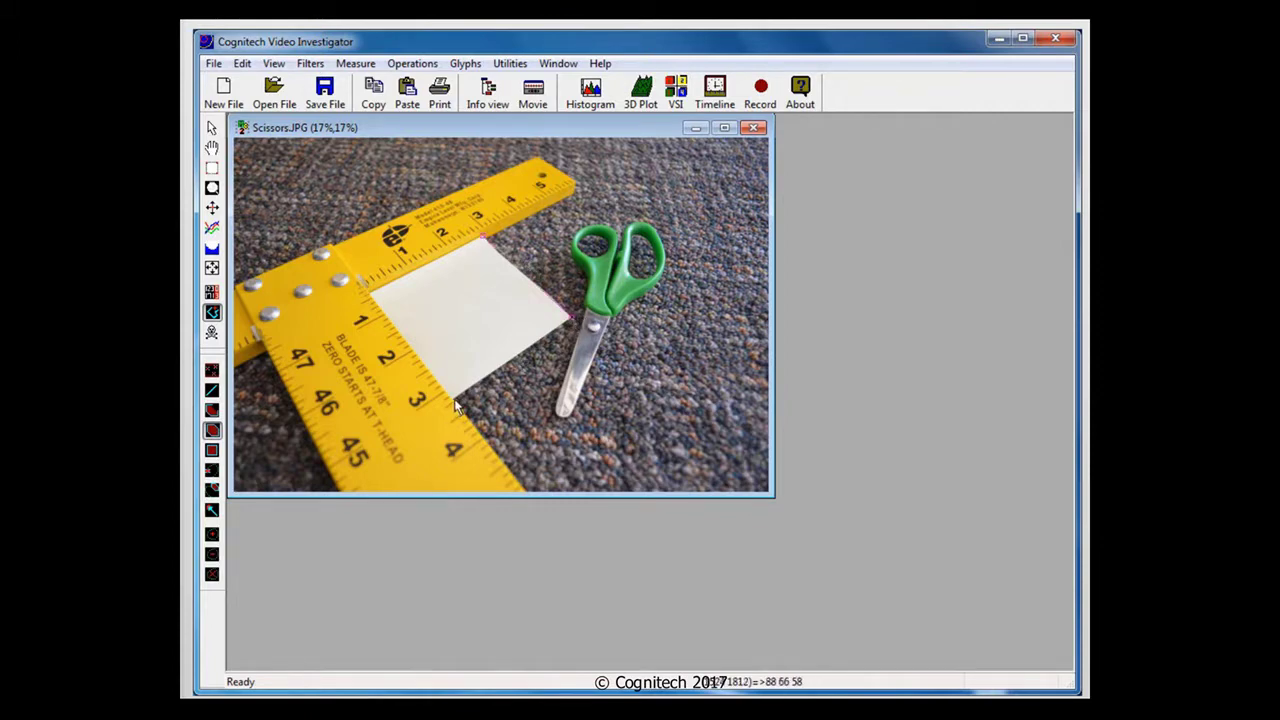
left_click(453, 401)
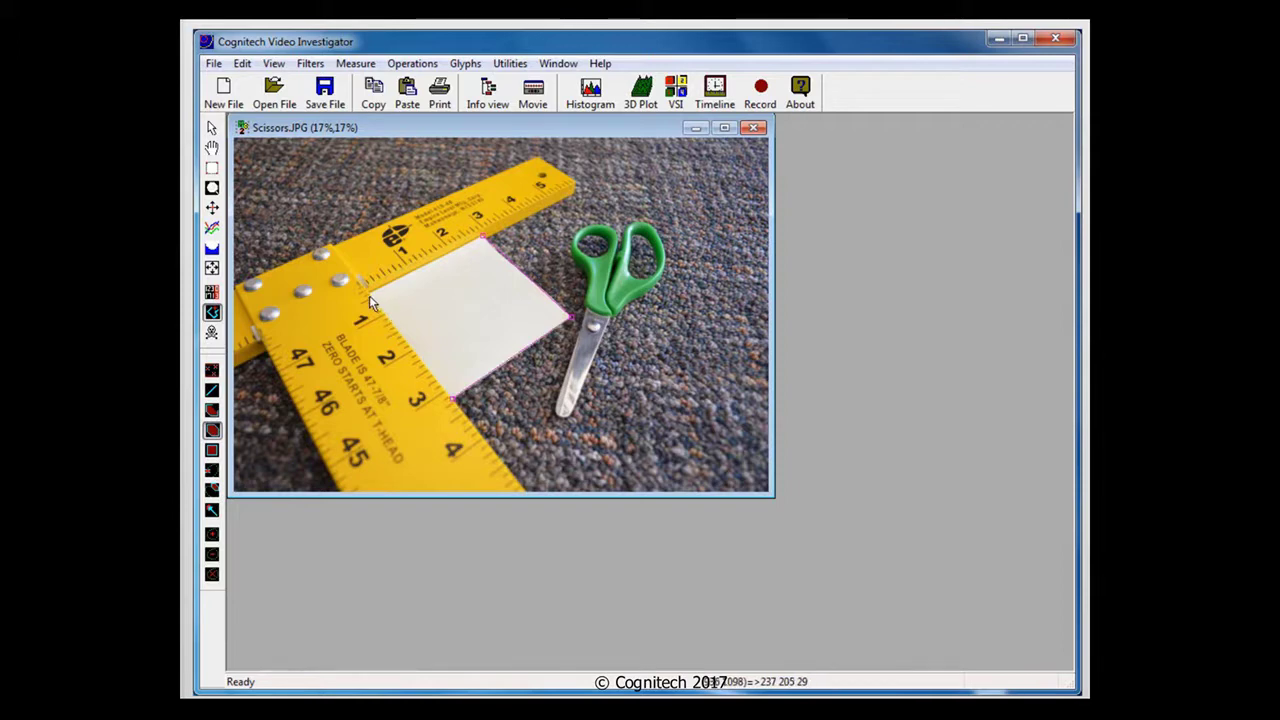
left_click(367, 294)
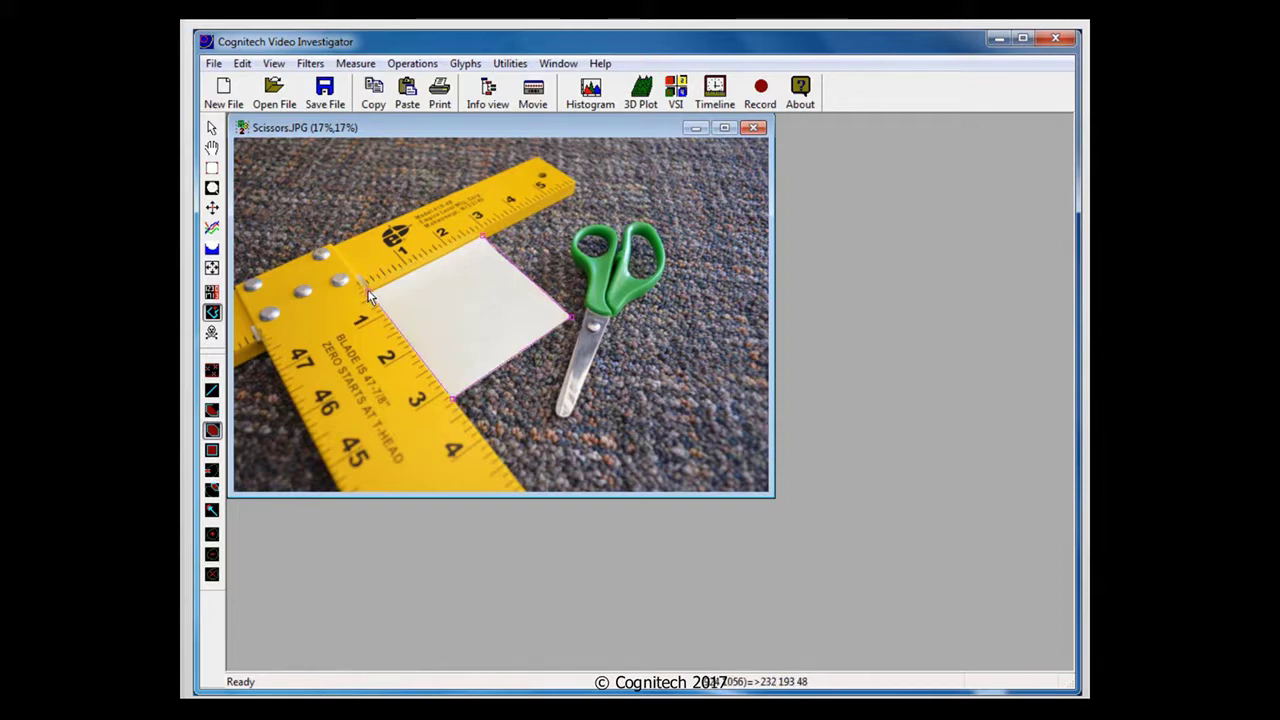
right_click(438, 307)
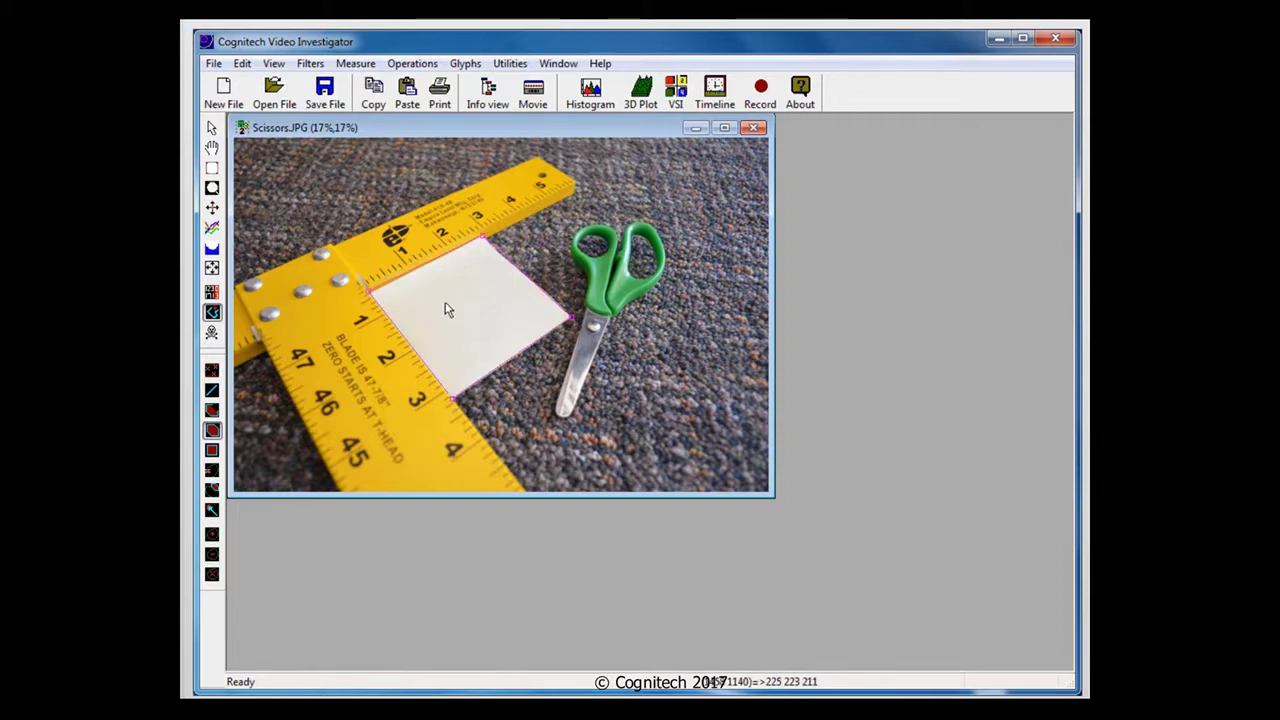
- Open Filters > Transform > Rectification, place the Rectify dialog below the image and activate the preview
left_click(311, 64)
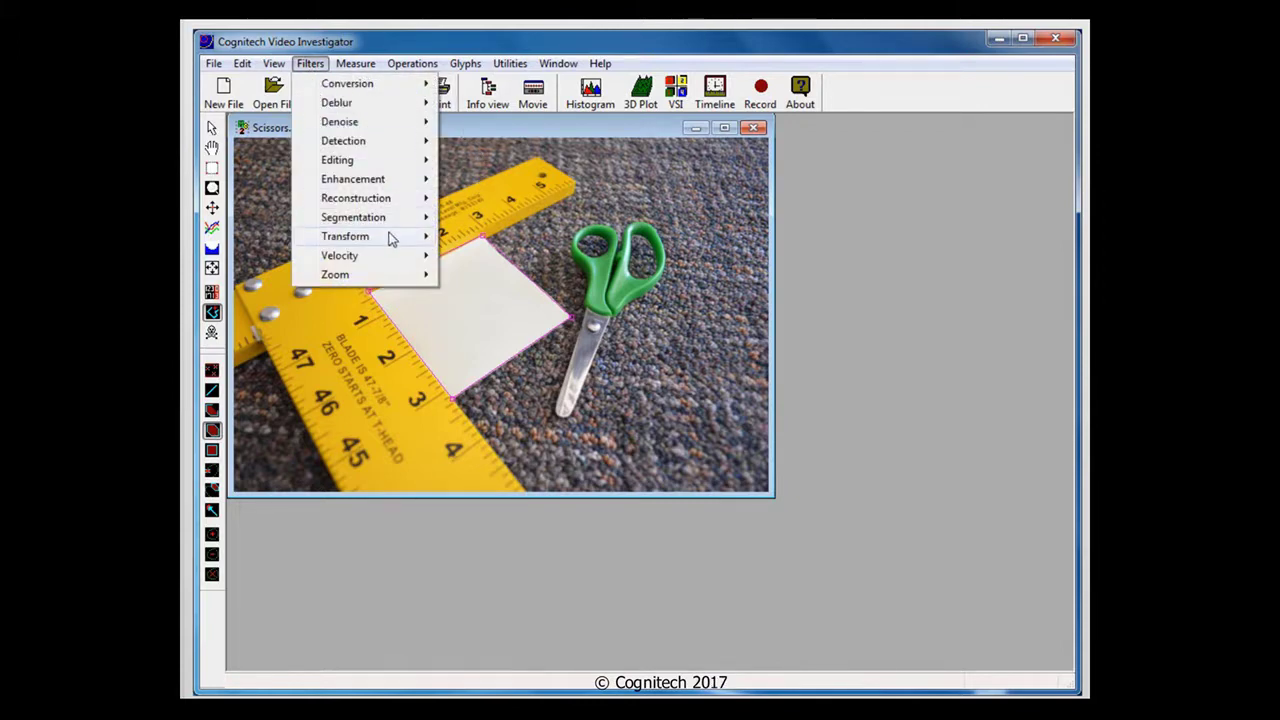
mouse_move(391, 237)
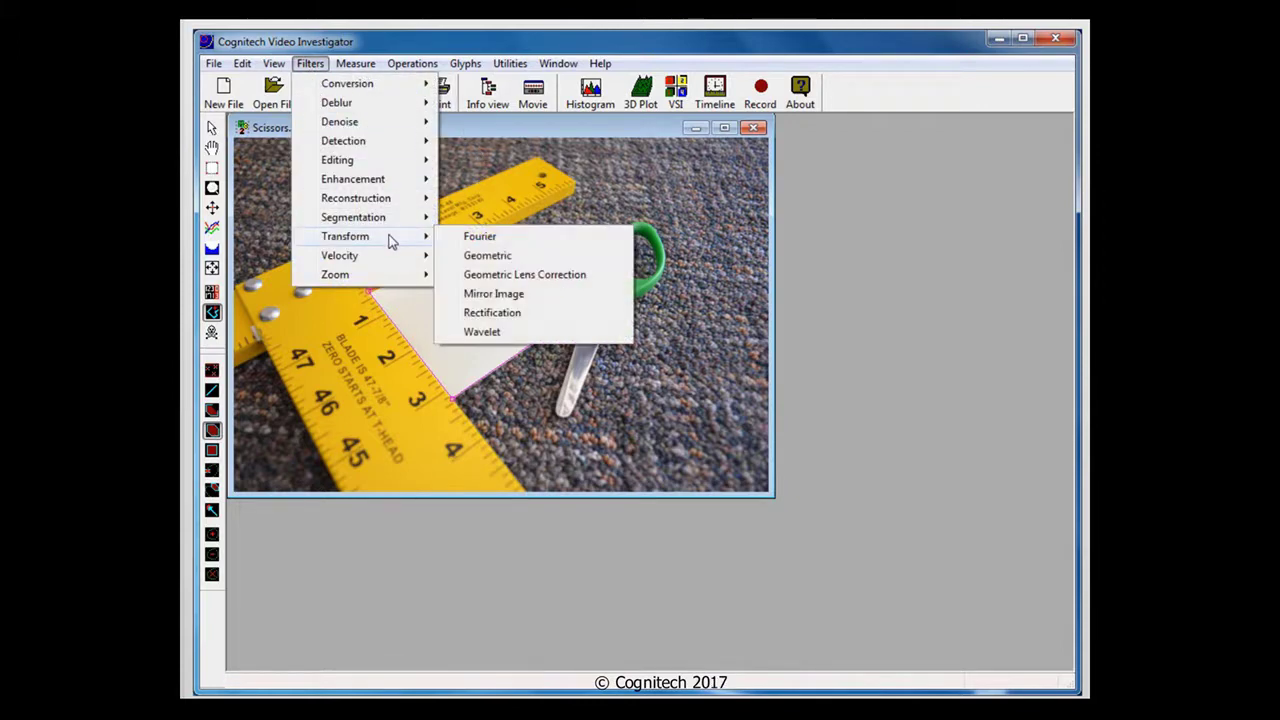
left_click(514, 313)
left_click_drag(514, 265, 450, 500)
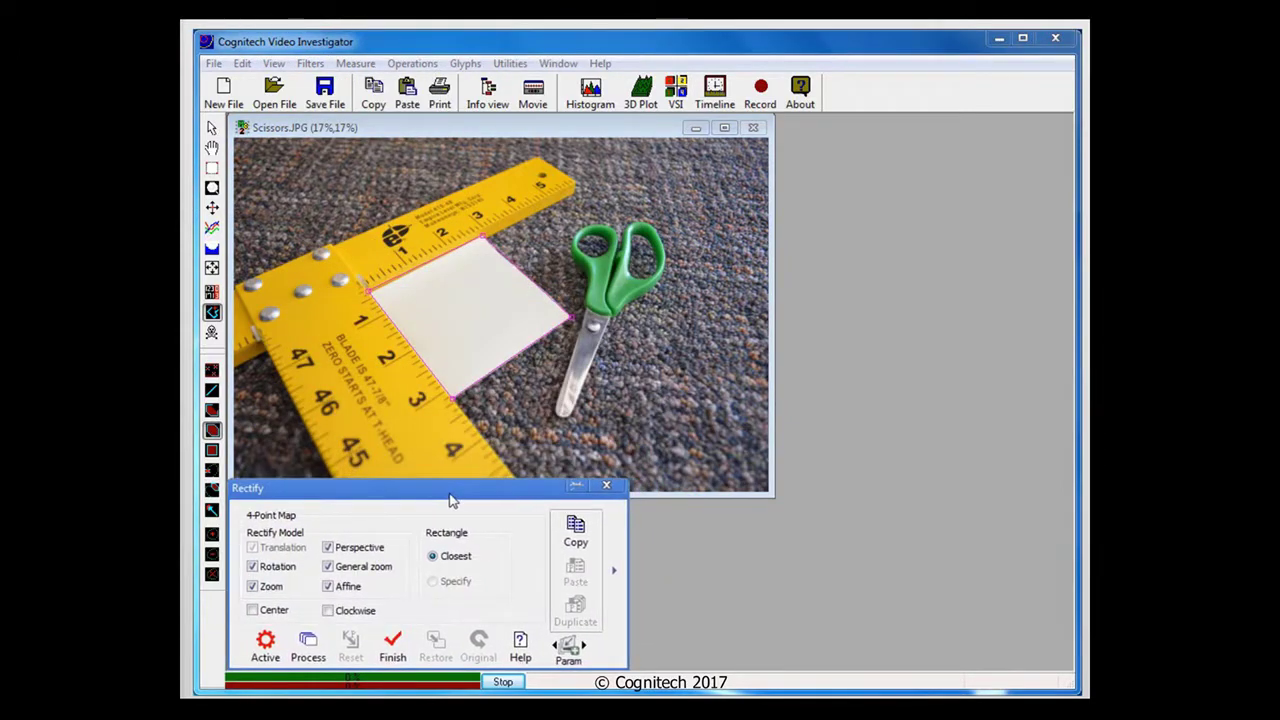
left_click(266, 643)
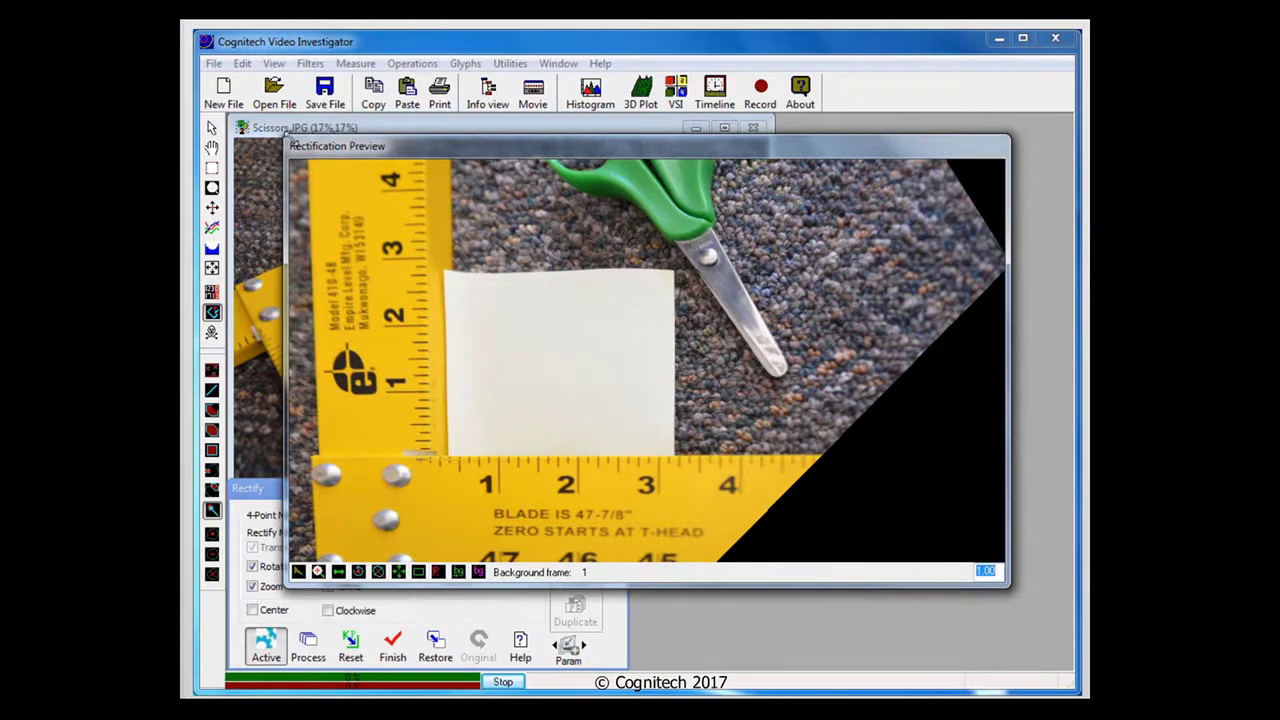
- Move the preview aside and toggle the corrections, leaving Affine and Perspective enabled
left_click_drag(294, 144, 567, 242)
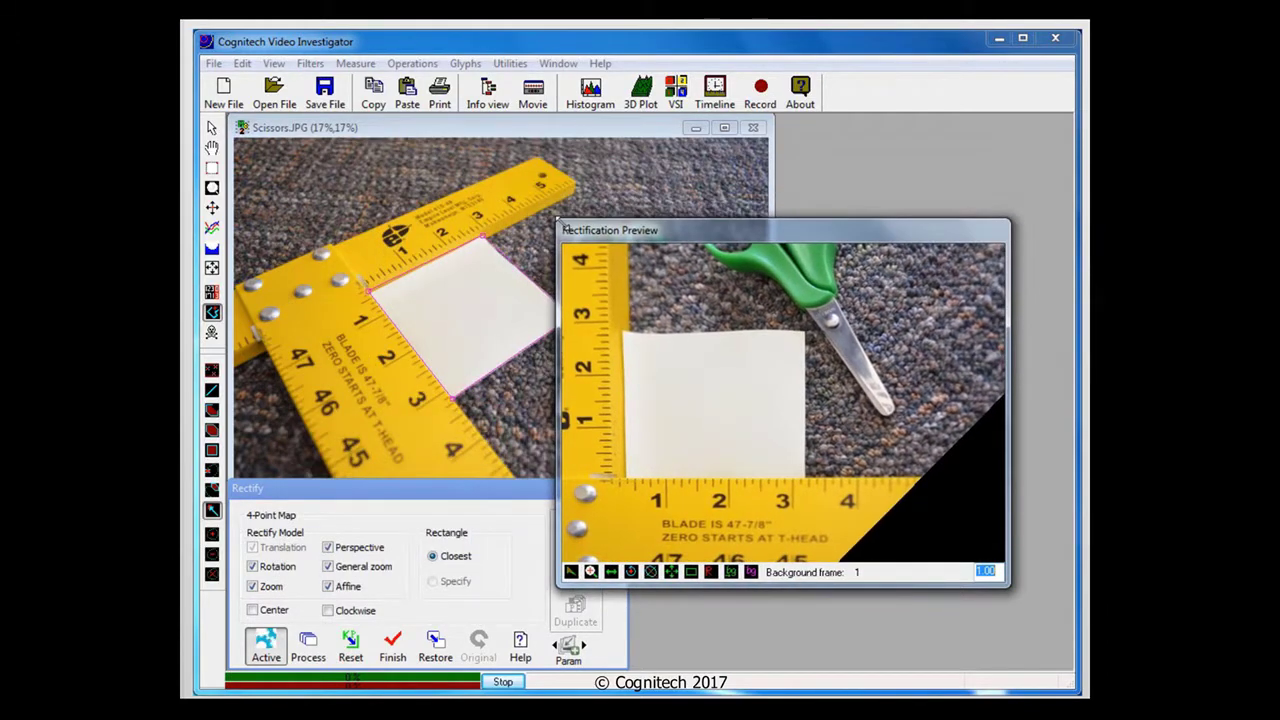
left_click_drag(665, 250, 707, 303)
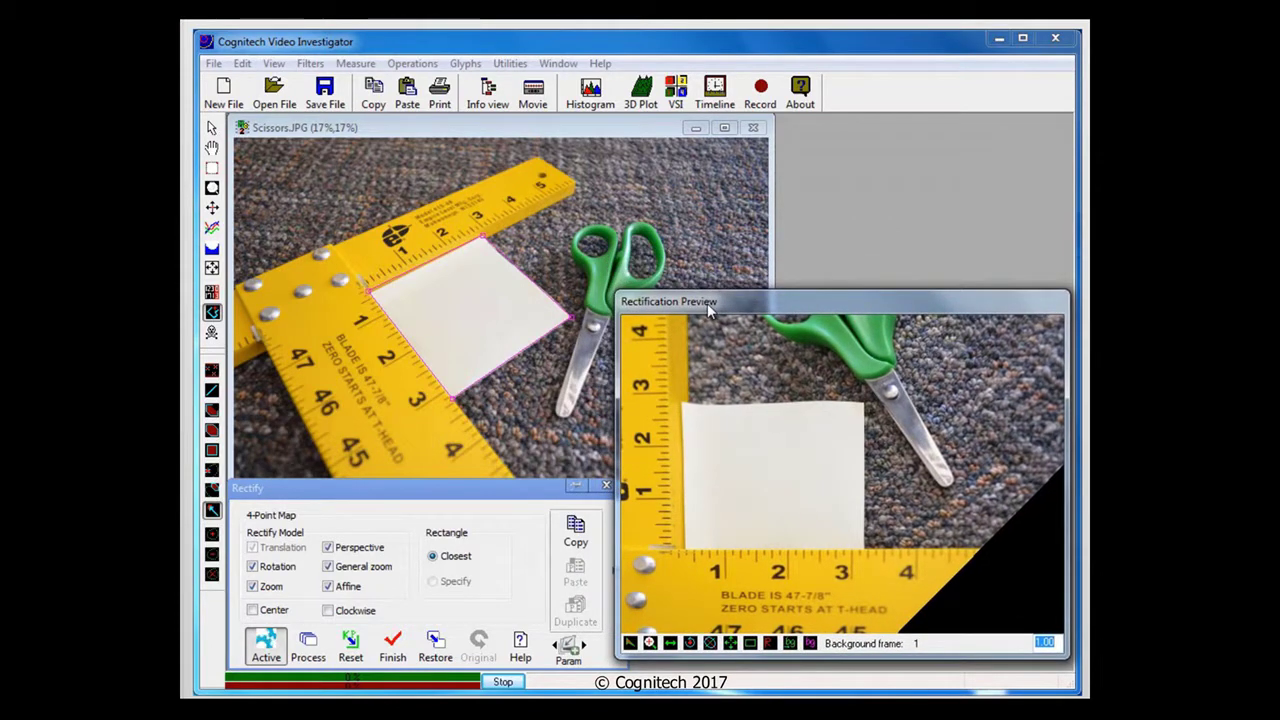
left_click(355, 549)
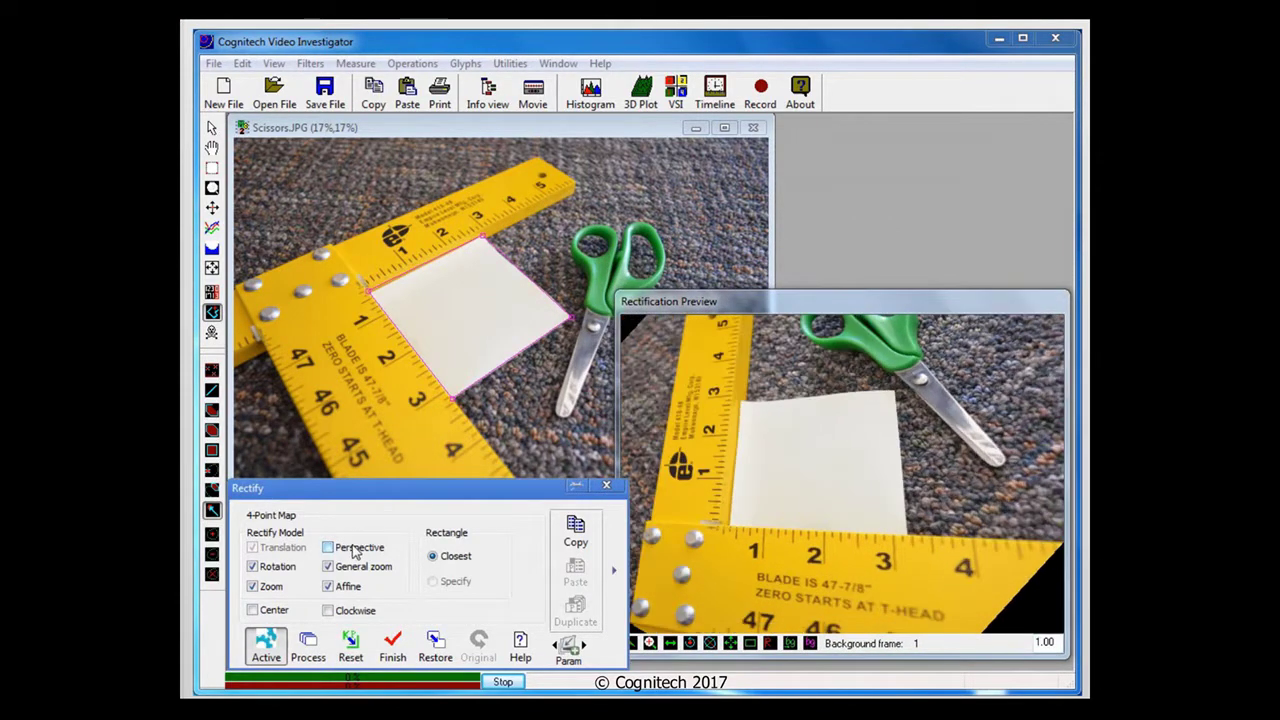
left_click(346, 564)
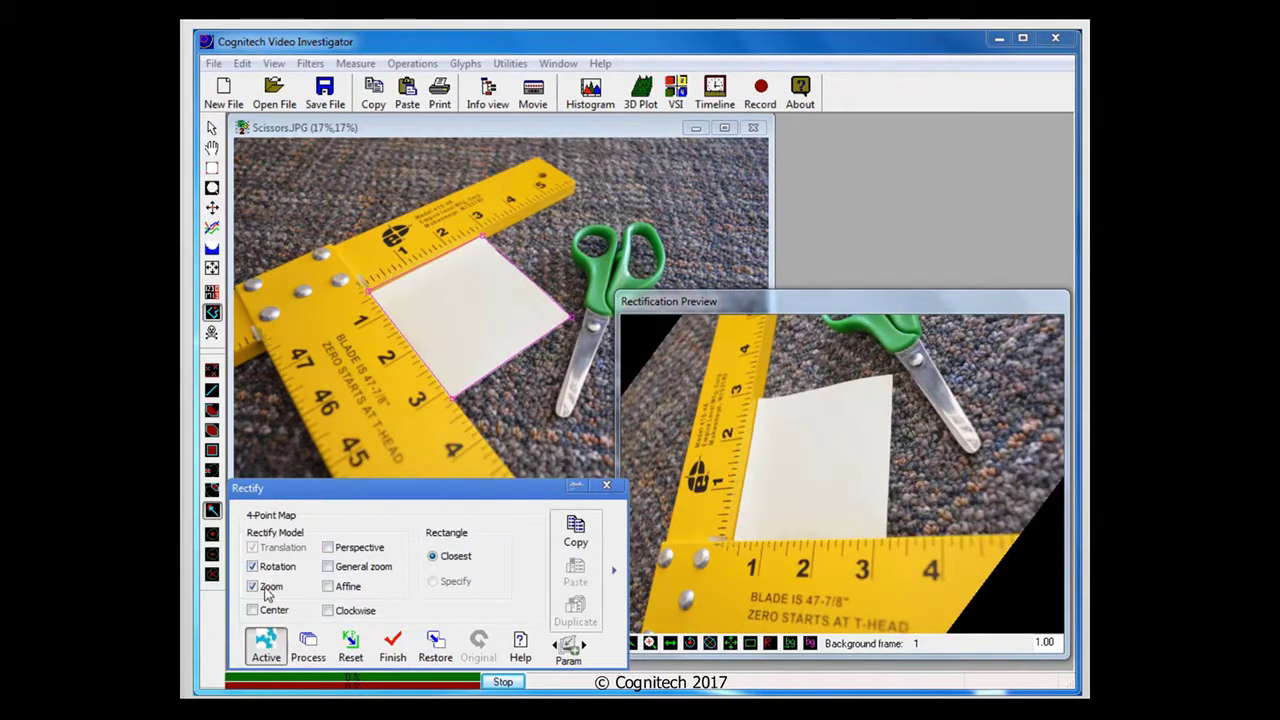
left_click(268, 590)
left_click(266, 569)
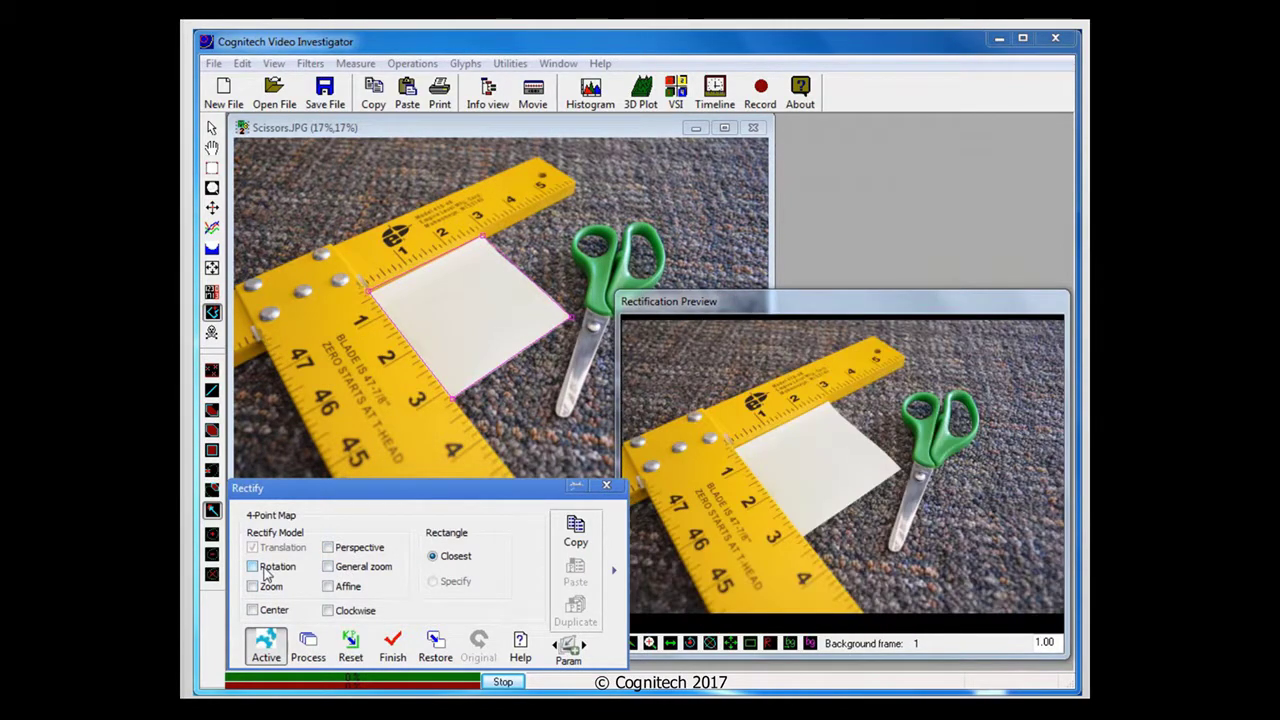
left_click(268, 588)
left_click(335, 567)
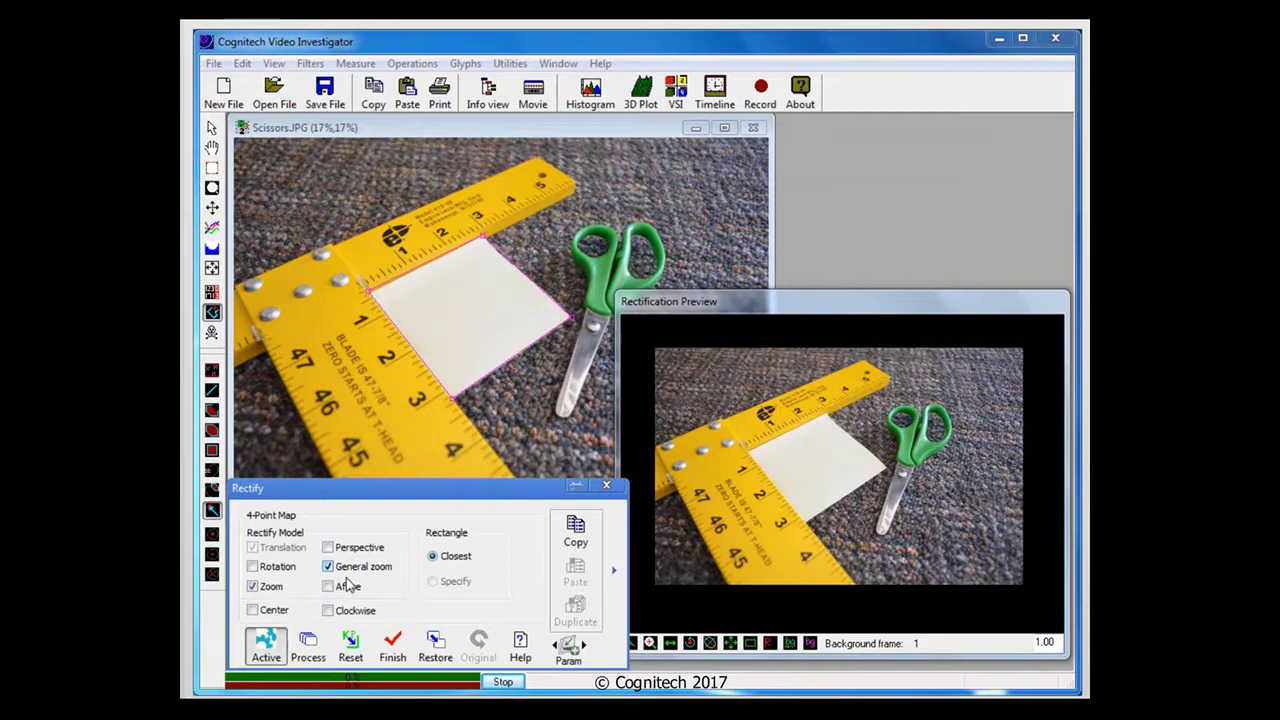
left_click(329, 586)
left_click(329, 548)
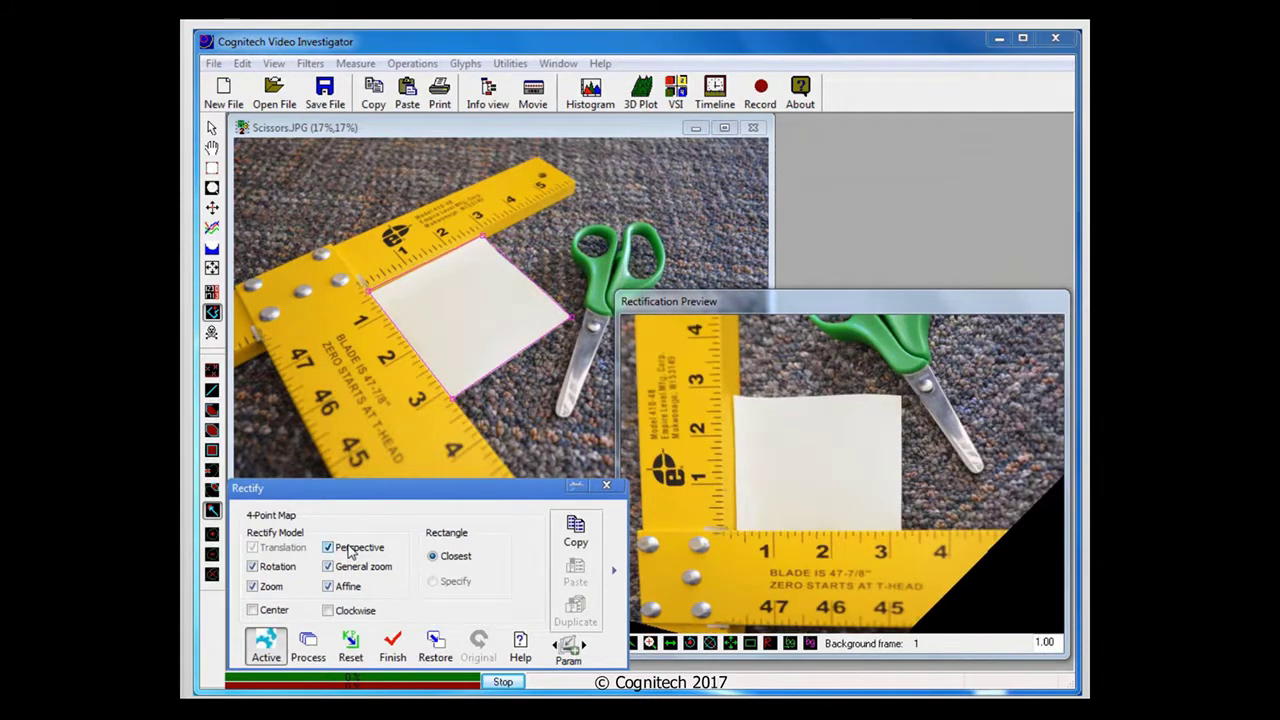
- Try the preview's zoom, crosshair and guide tools, then pan the preview right and down
left_click(788, 312)
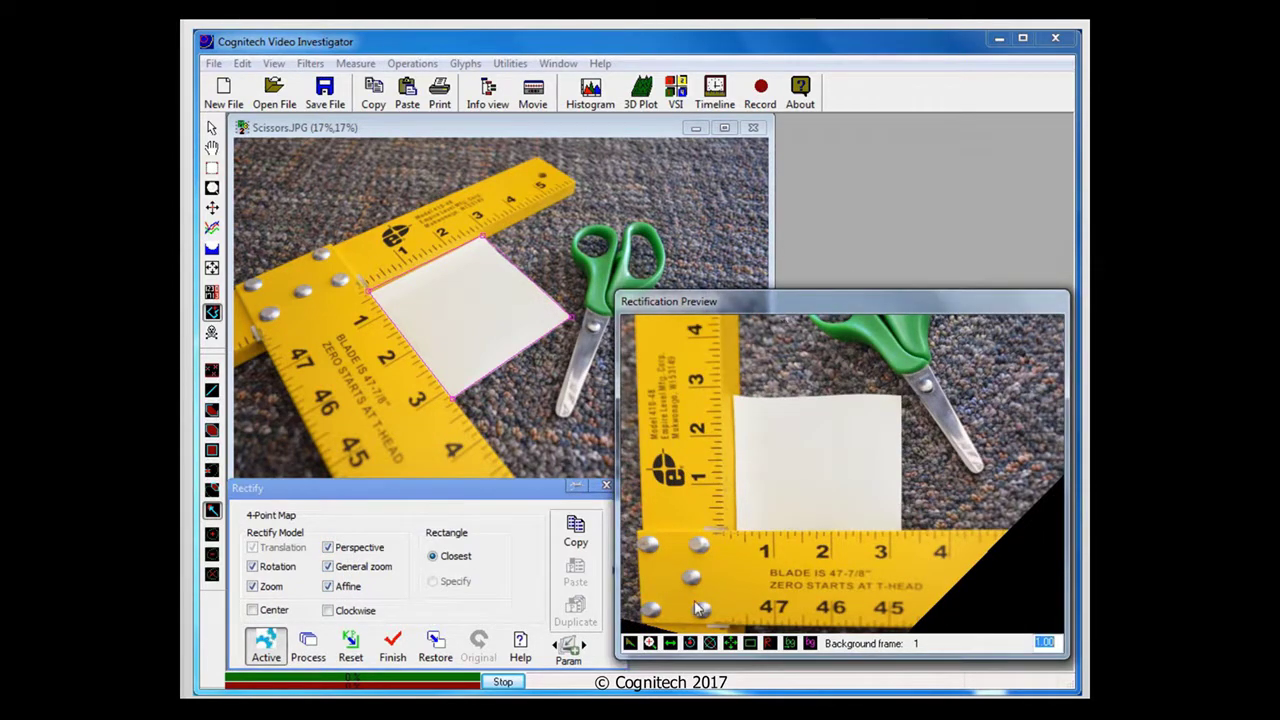
left_click(650, 643)
left_click_drag(744, 565, 740, 550)
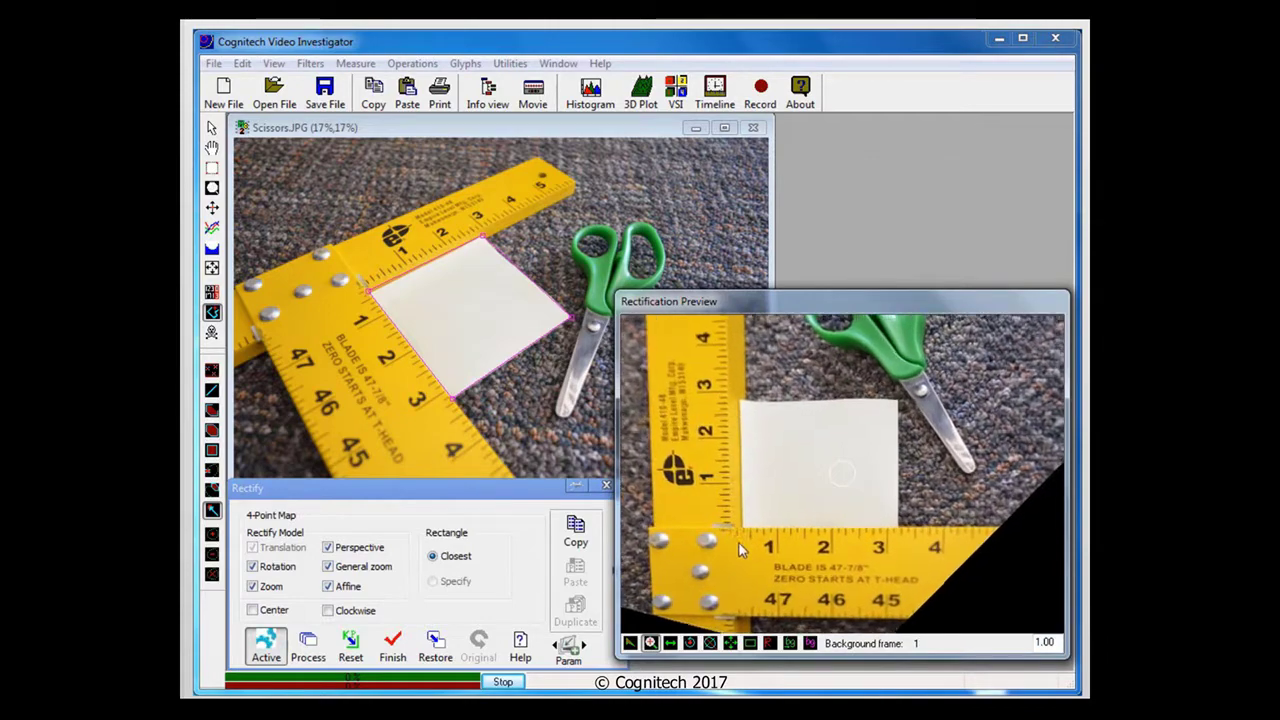
left_click(670, 643)
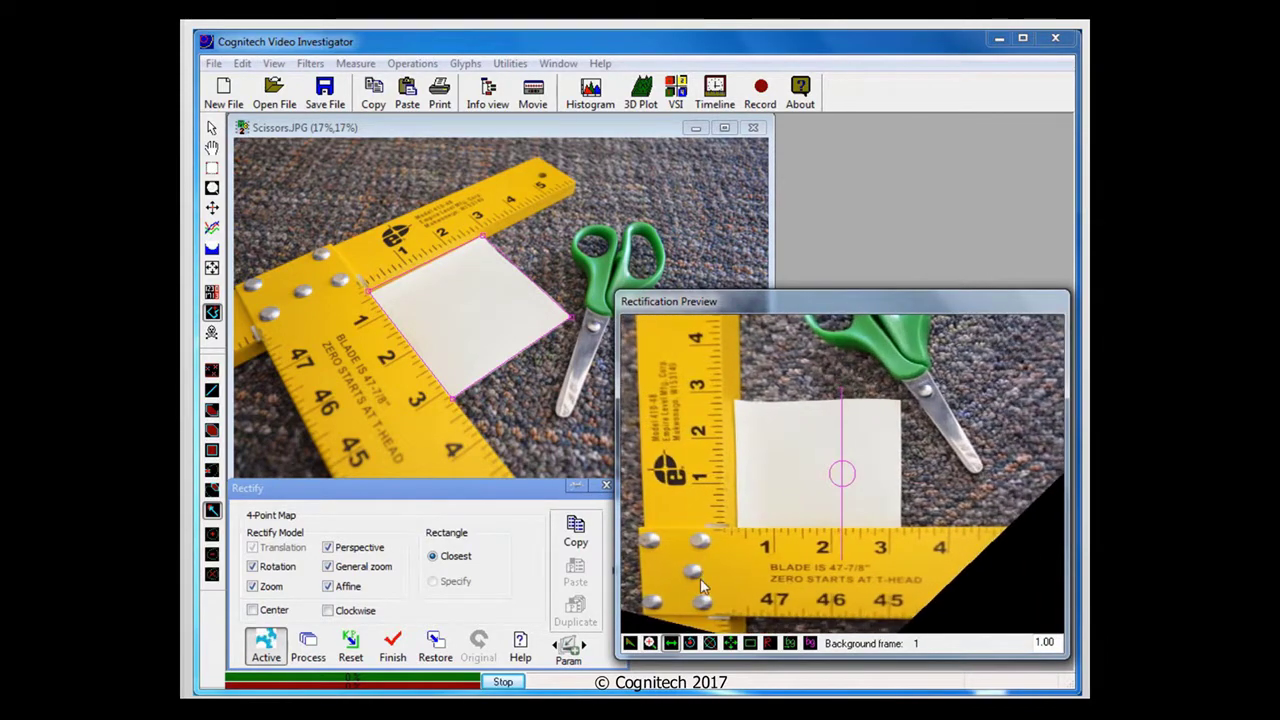
left_click(690, 643)
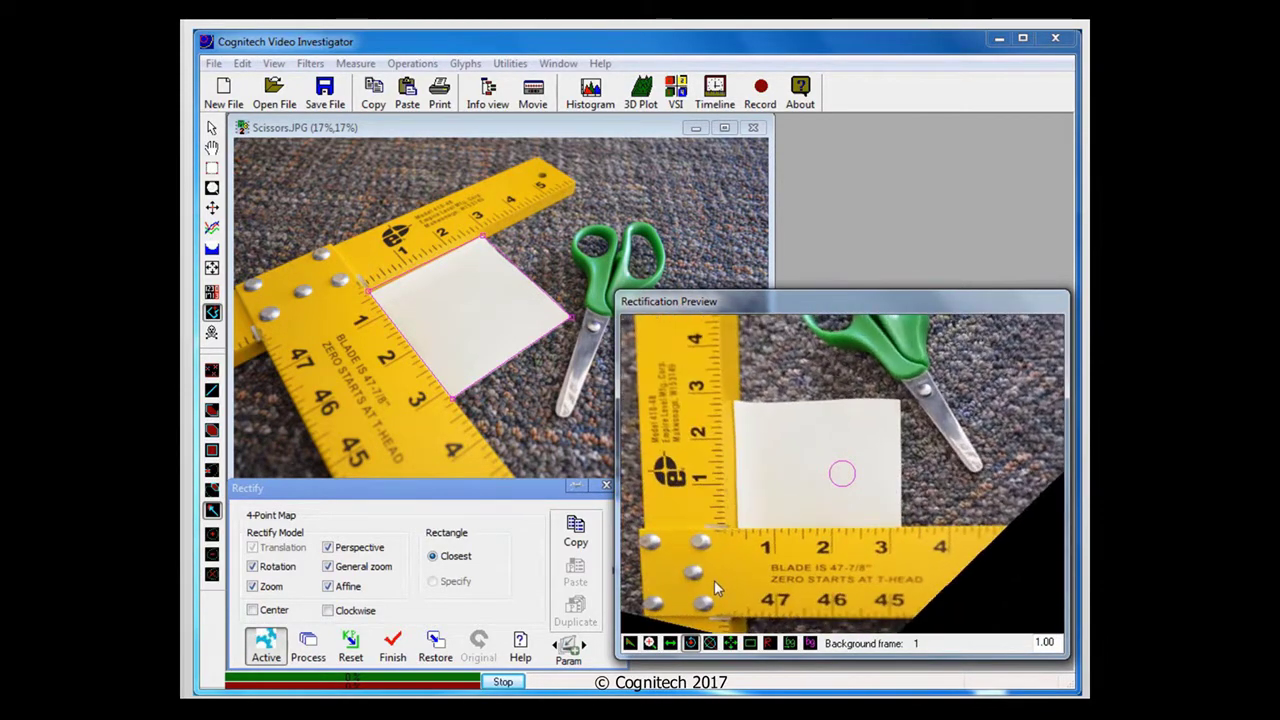
left_click(710, 643)
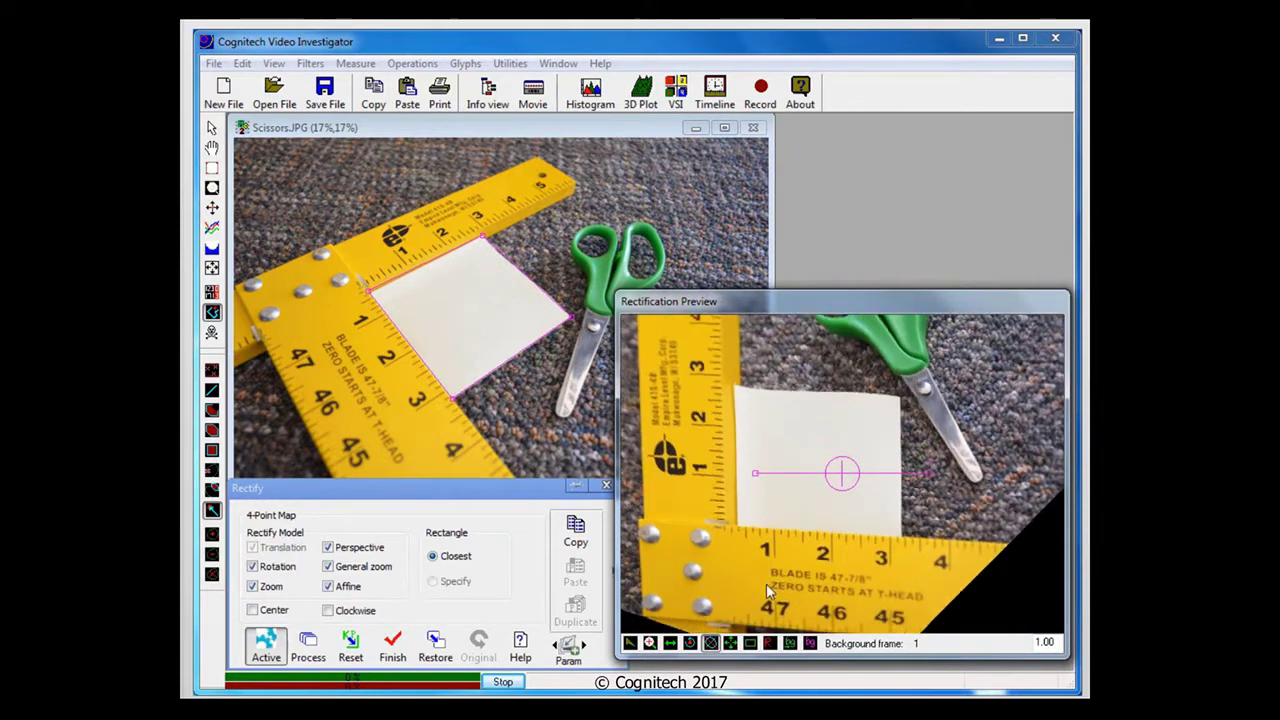
left_click(730, 643)
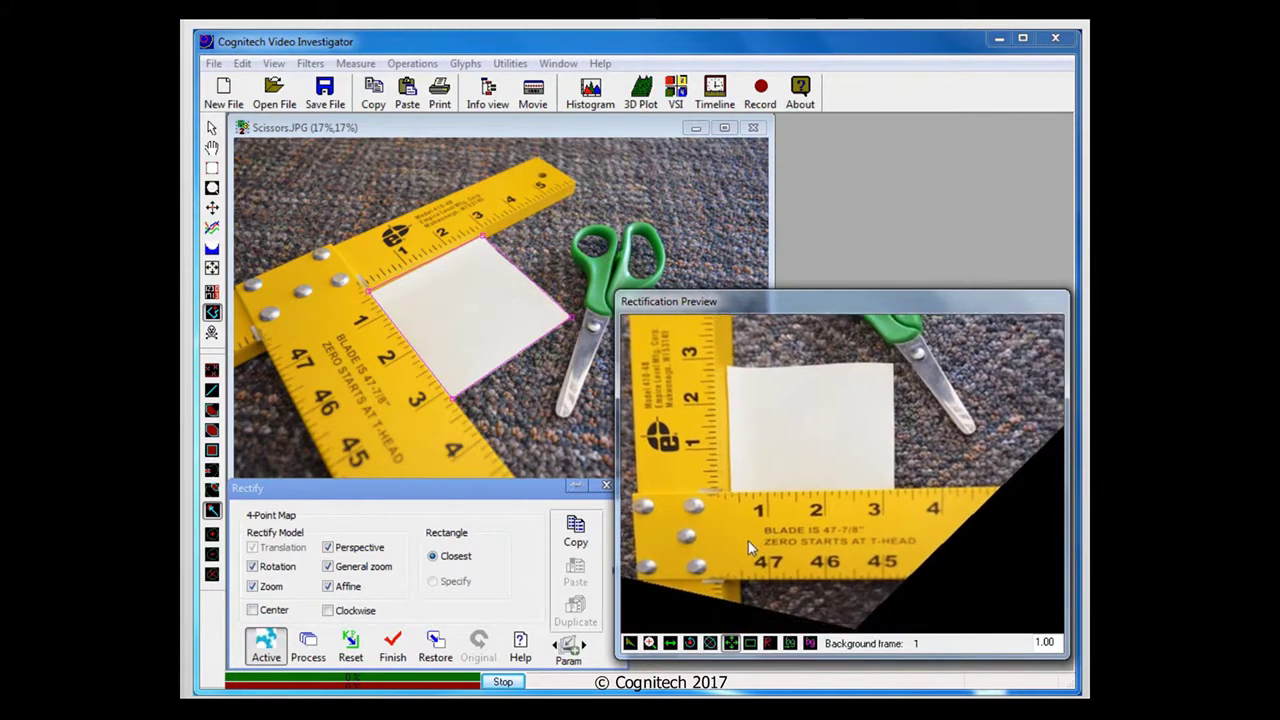
left_click_drag(748, 541, 782, 559)
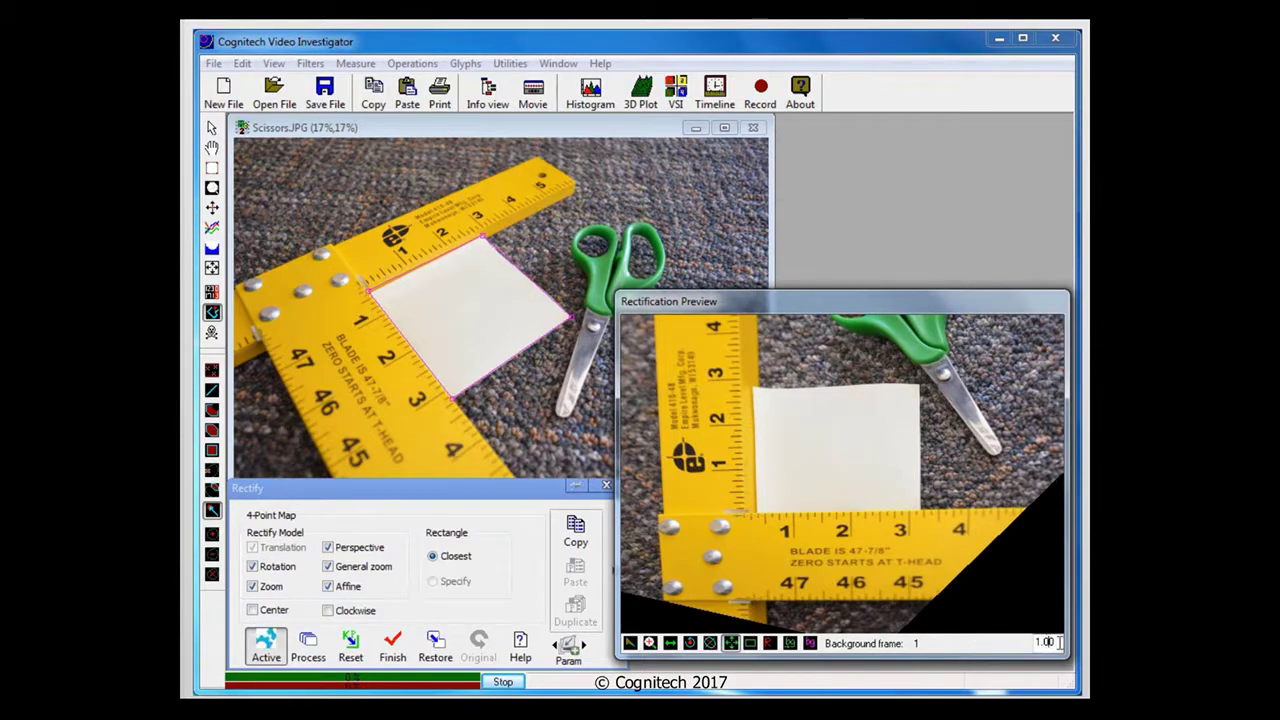
- Clear the scale field and mark a rectangle around the sticky note as the mapping target
left_click_drag(1058, 643, 1027, 648)
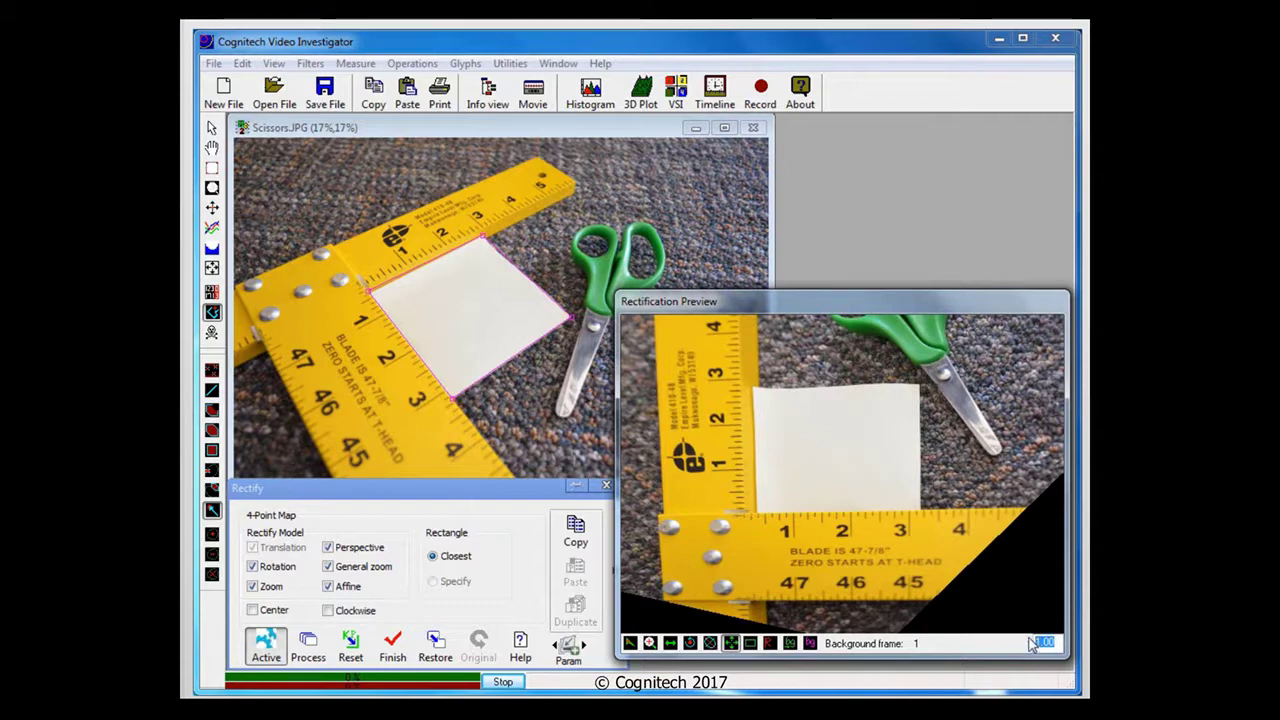
key("BackSpace")
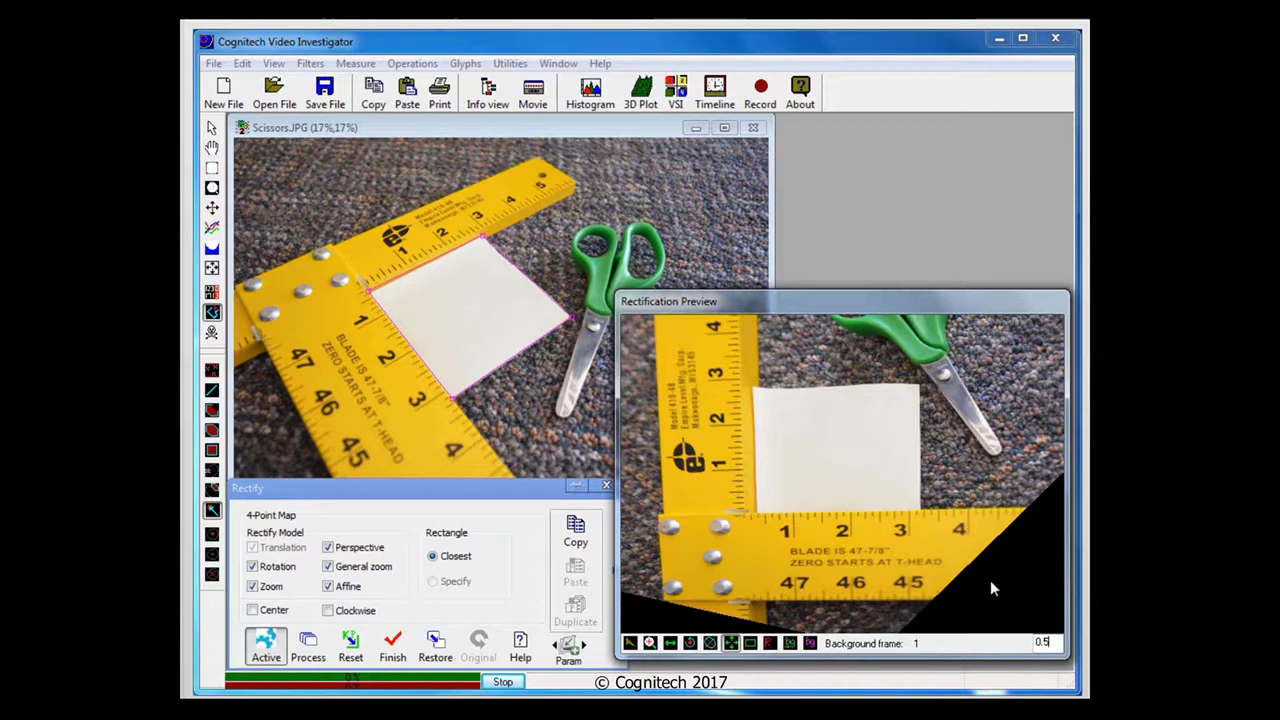
left_click(750, 645)
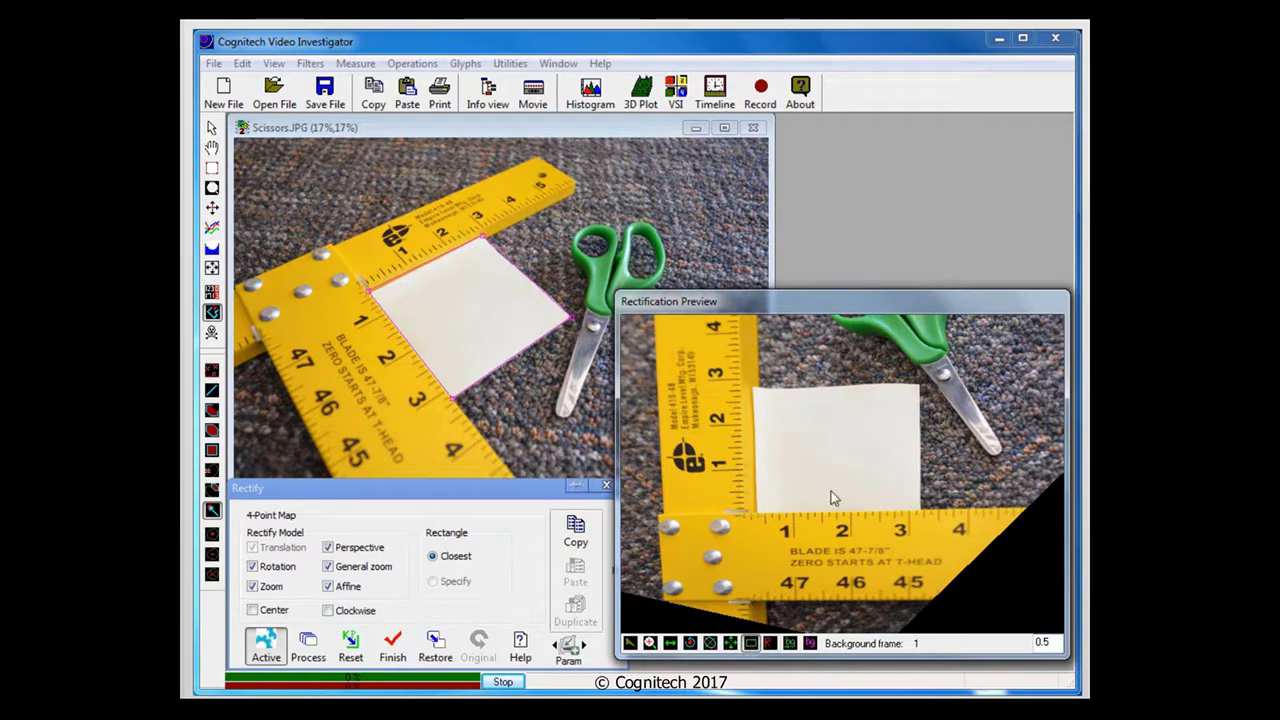
left_click_drag(813, 462, 890, 612)
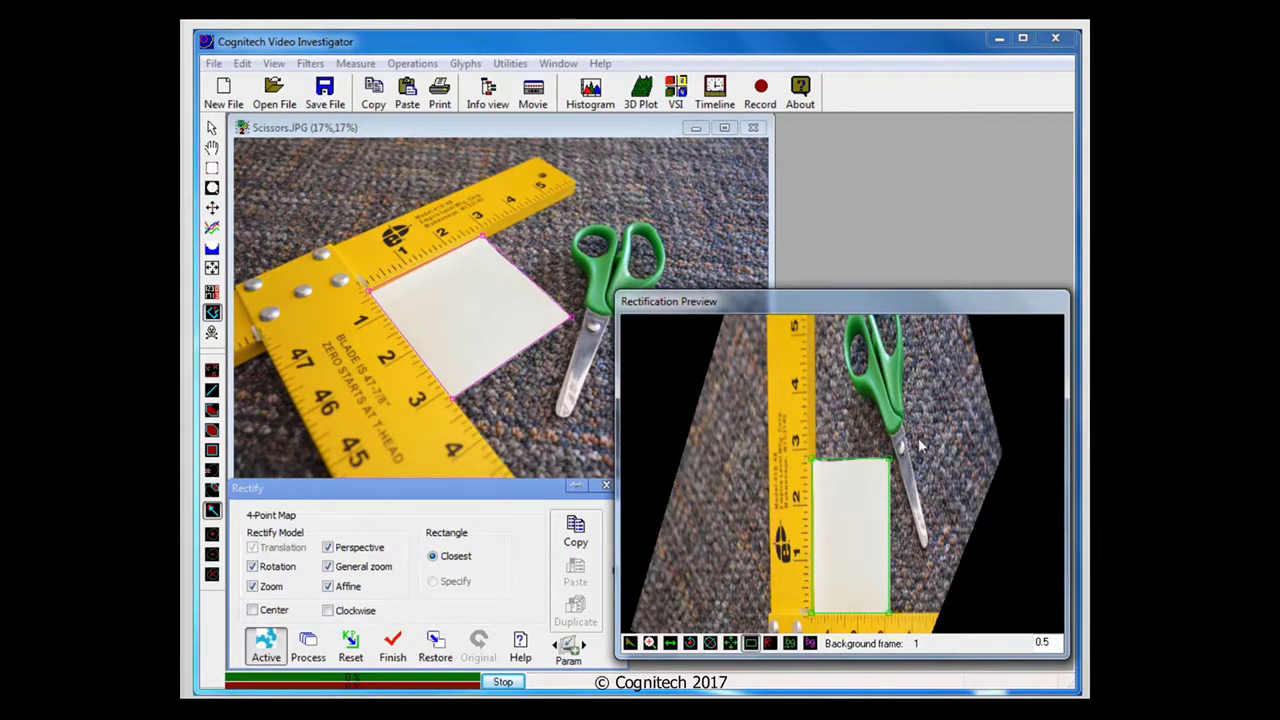
left_click_drag(916, 438, 952, 508)
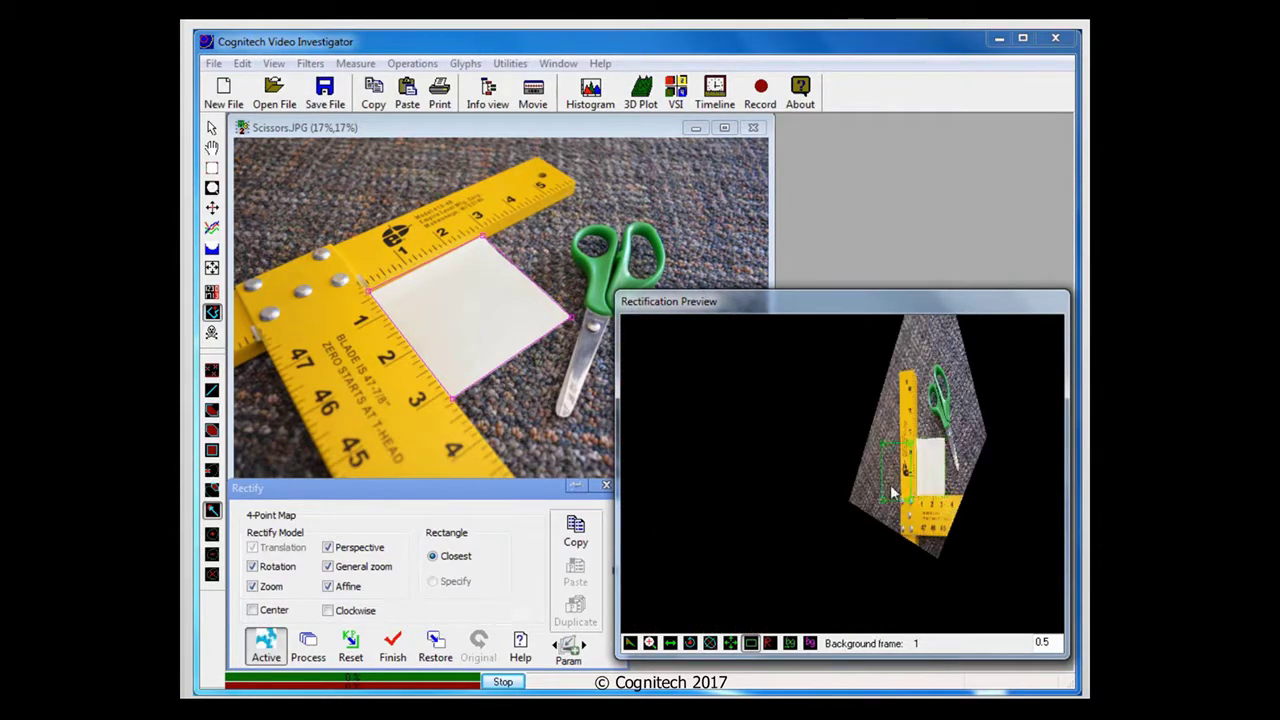
left_click_drag(802, 444, 866, 573)
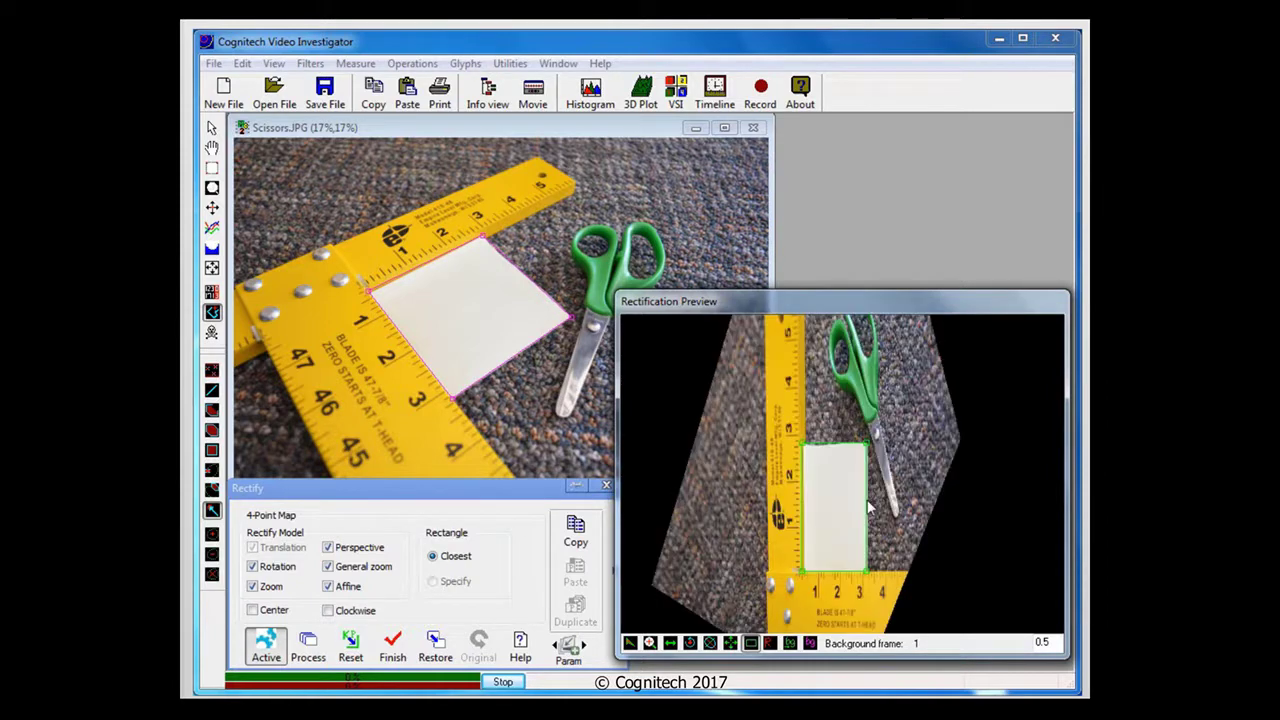
- Set the preview scale to 1 and redraw the target rectangle over the sticky note
double_click(1045, 642)
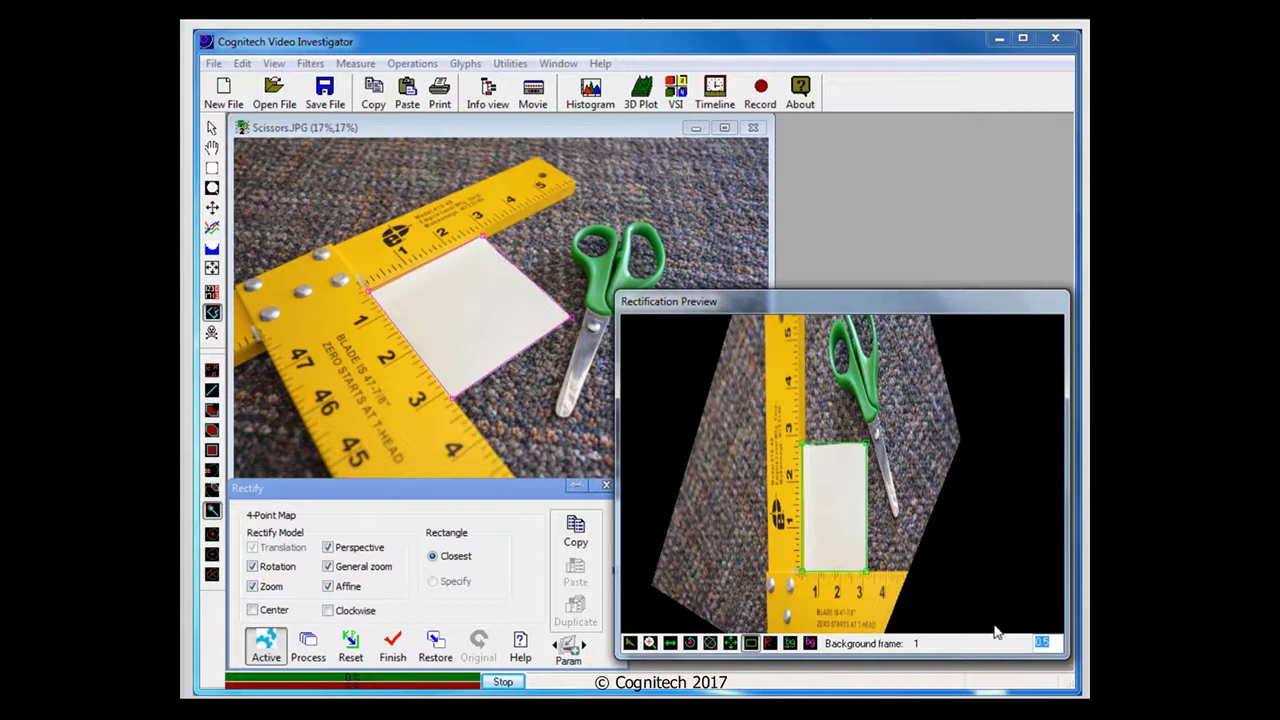
type("1")
left_click_drag(948, 508, 870, 565)
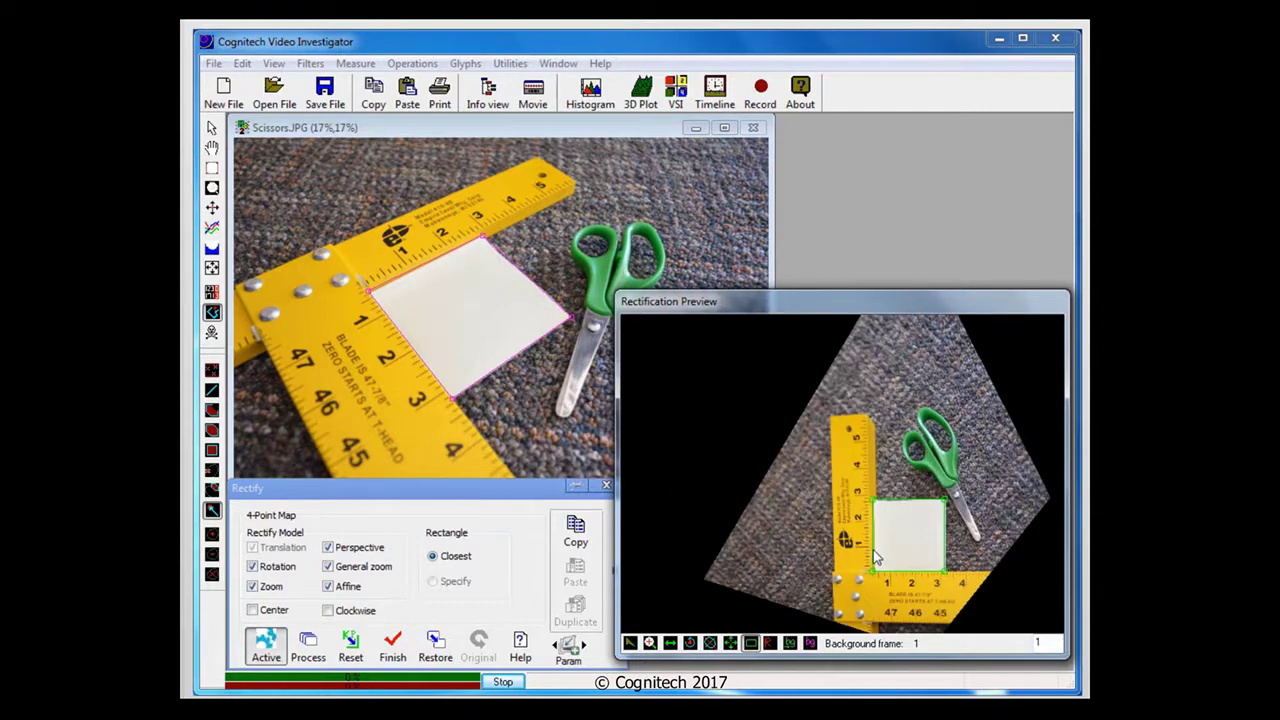
left_click_drag(843, 490, 943, 558)
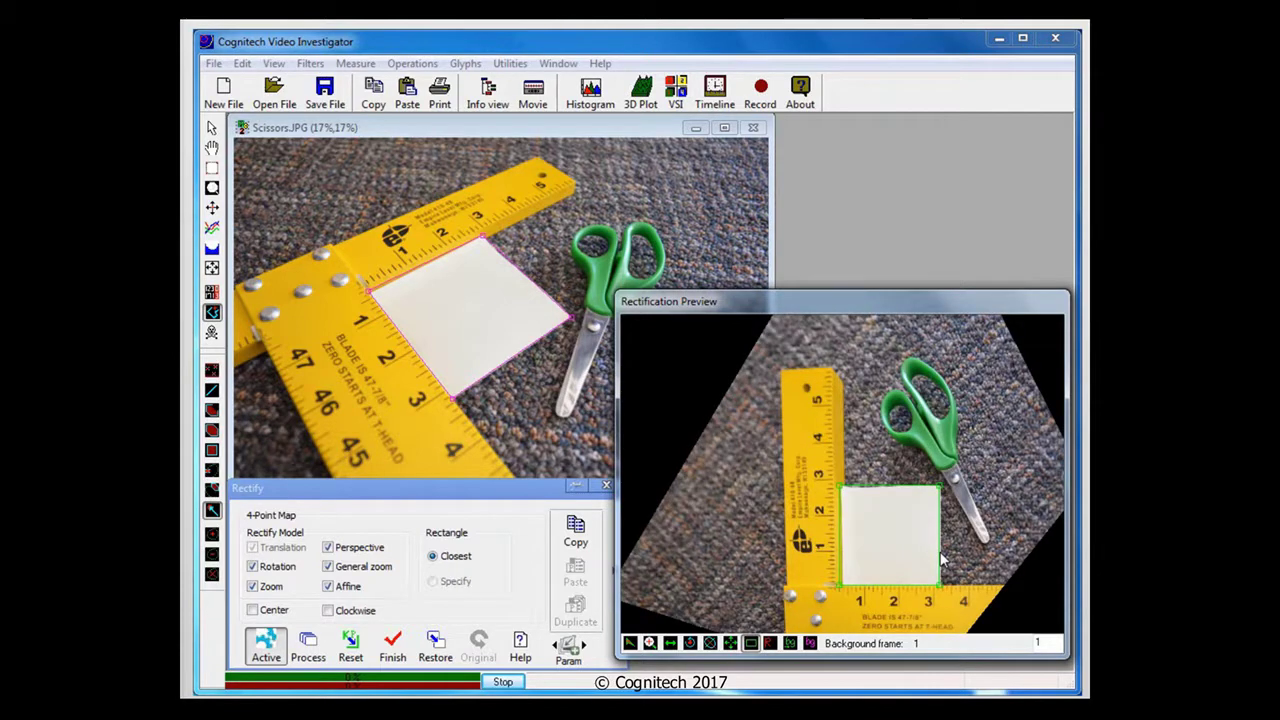
- Process and finish the rectification into a RectifyWindow, then measure along its ruler to mark 3
left_click(310, 648)
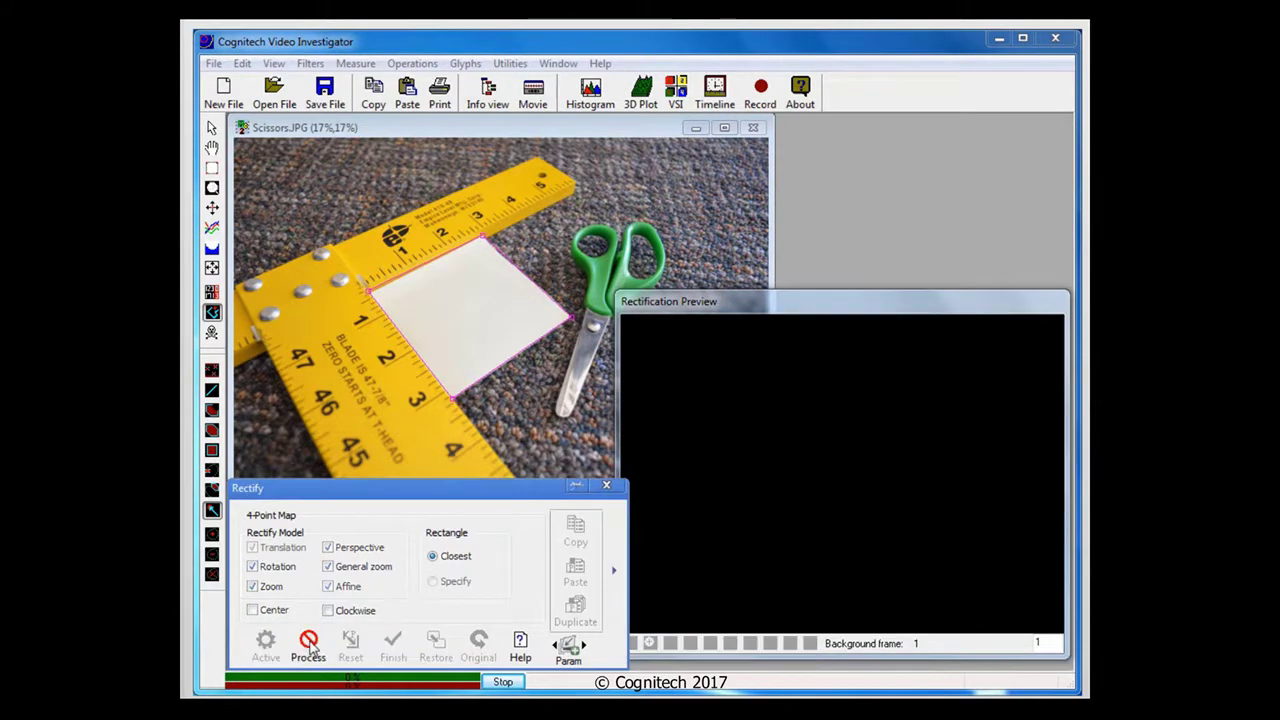
left_click(392, 644)
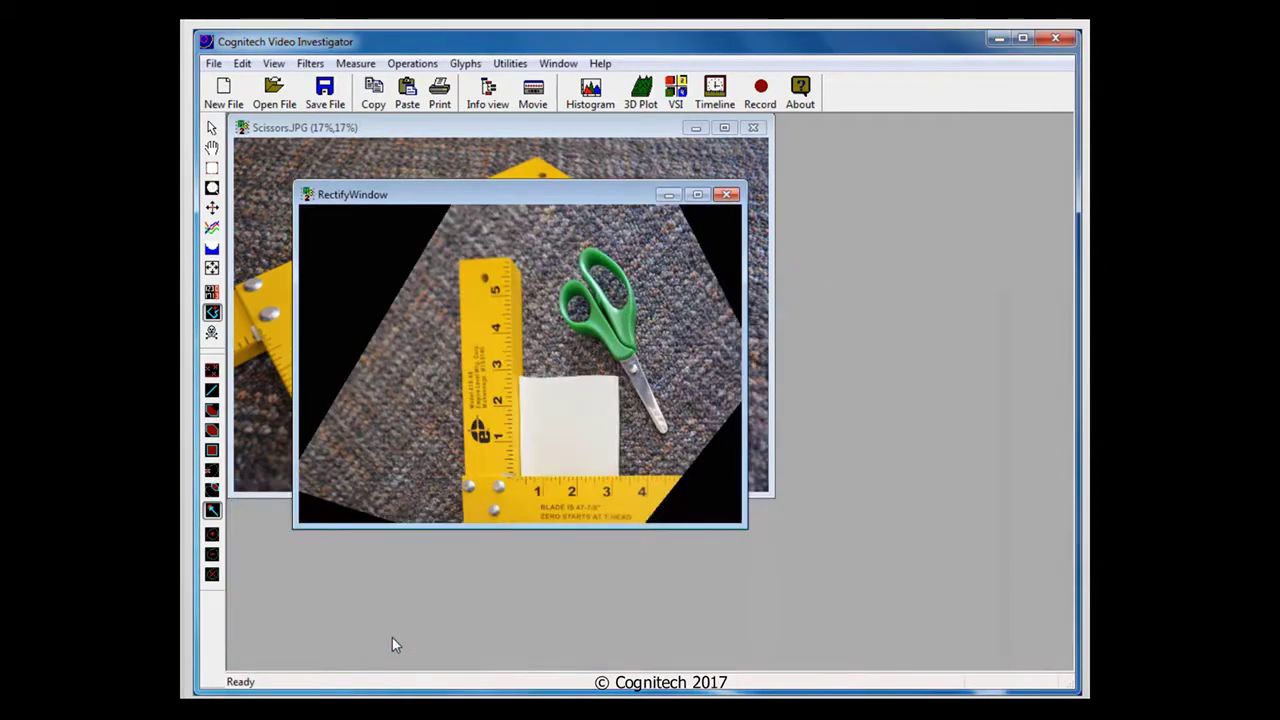
left_click(212, 391)
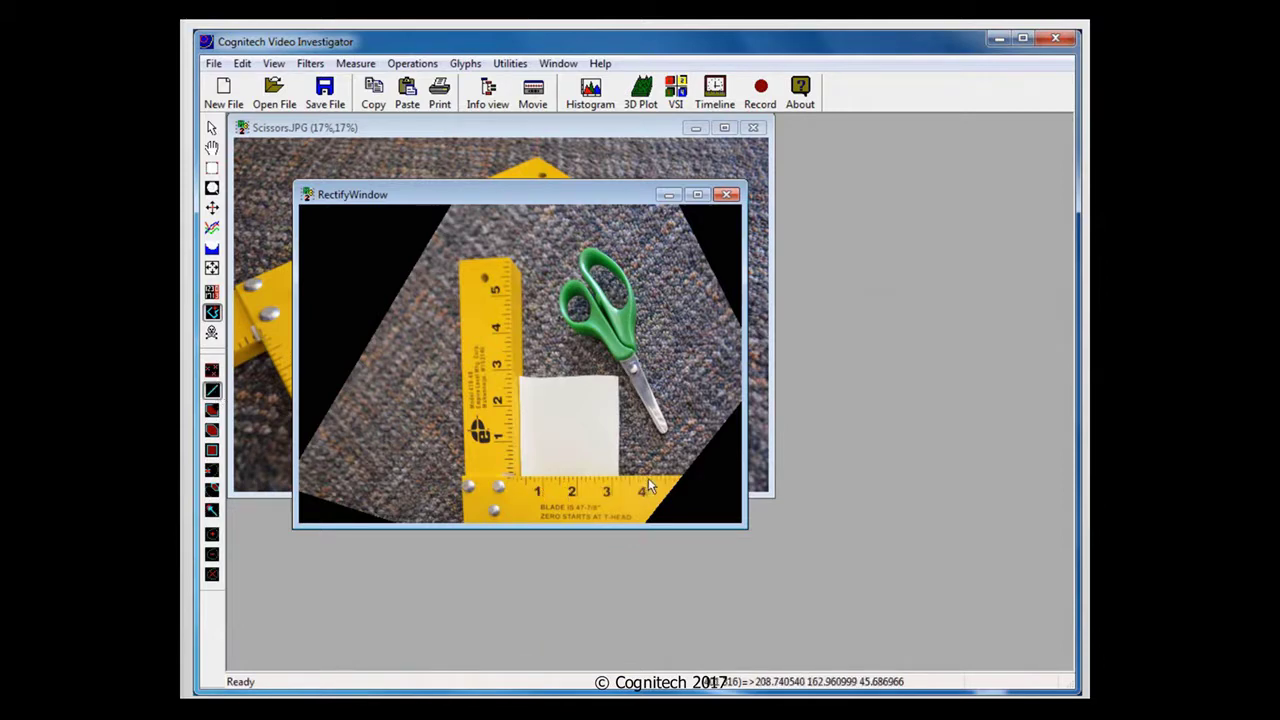
left_click_drag(648, 476, 614, 482)
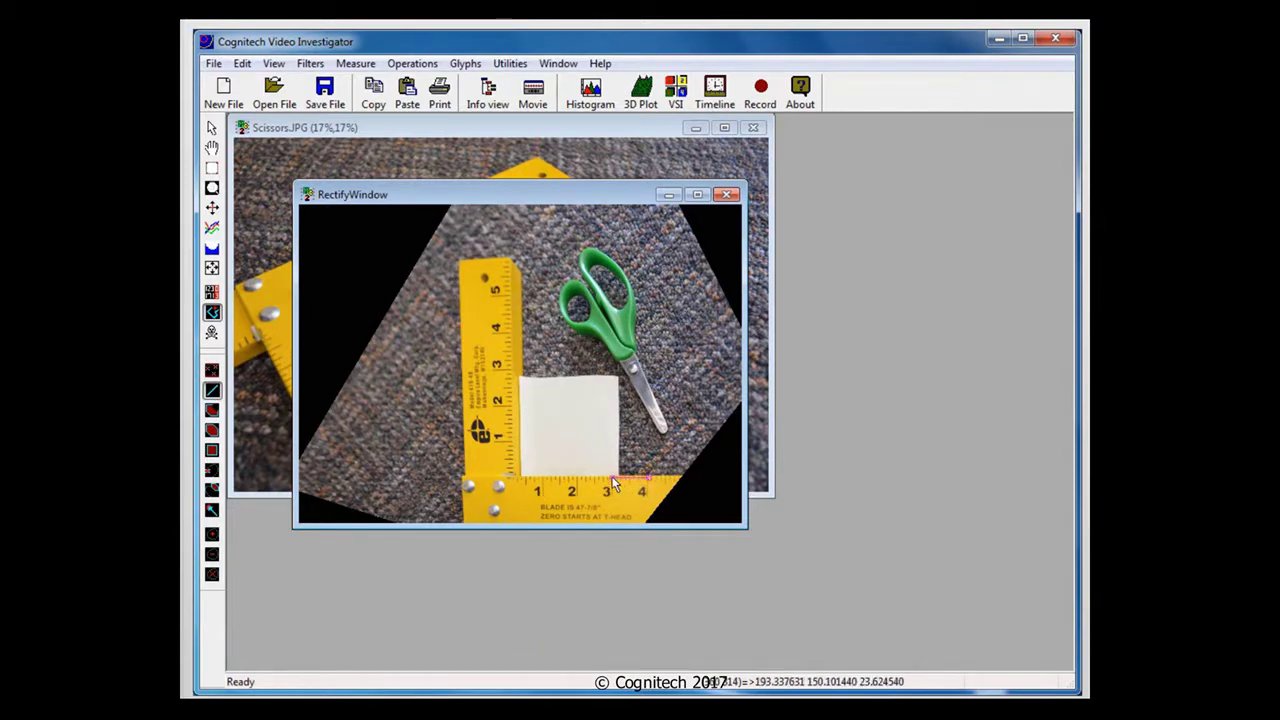
left_click(213, 510)
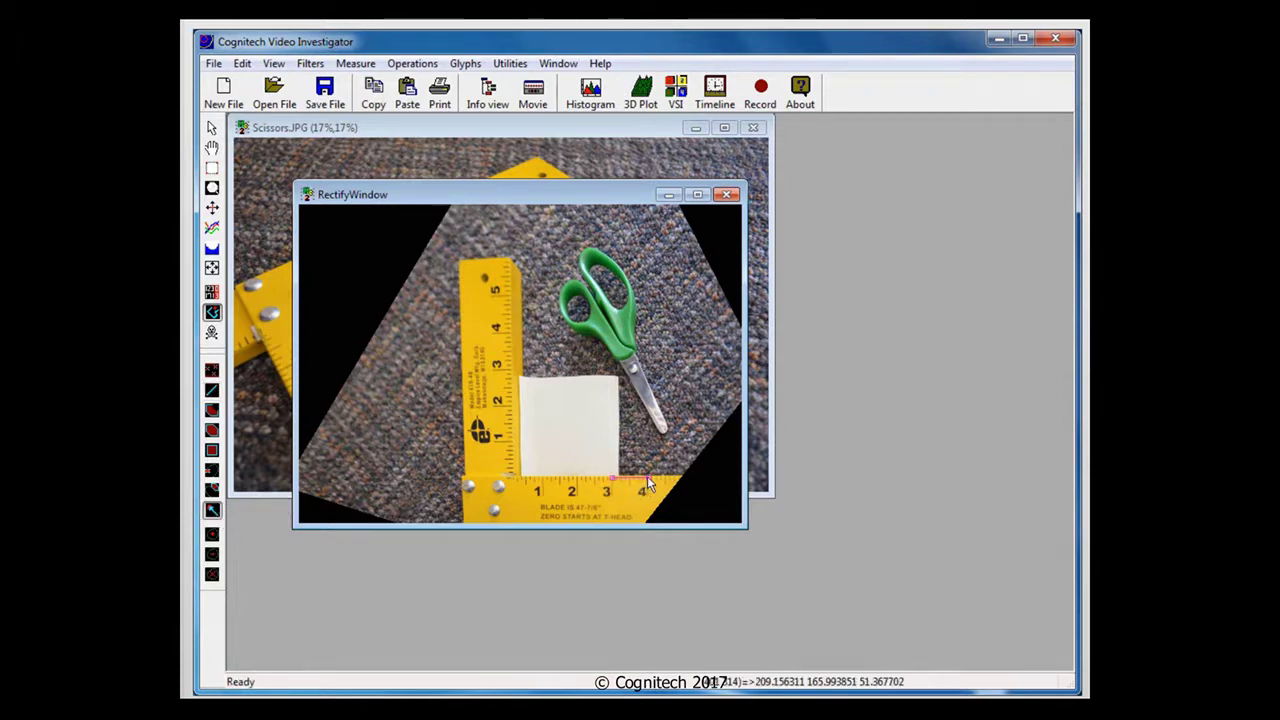
left_click_drag(648, 476, 543, 476)
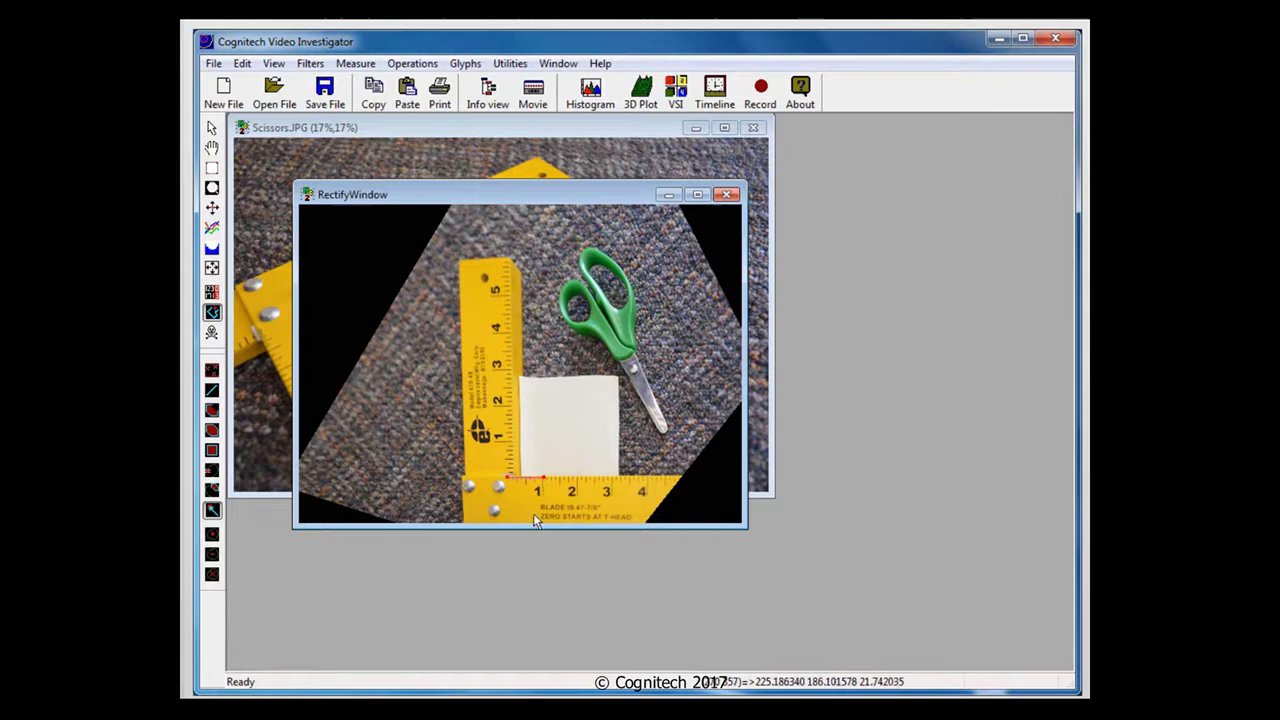